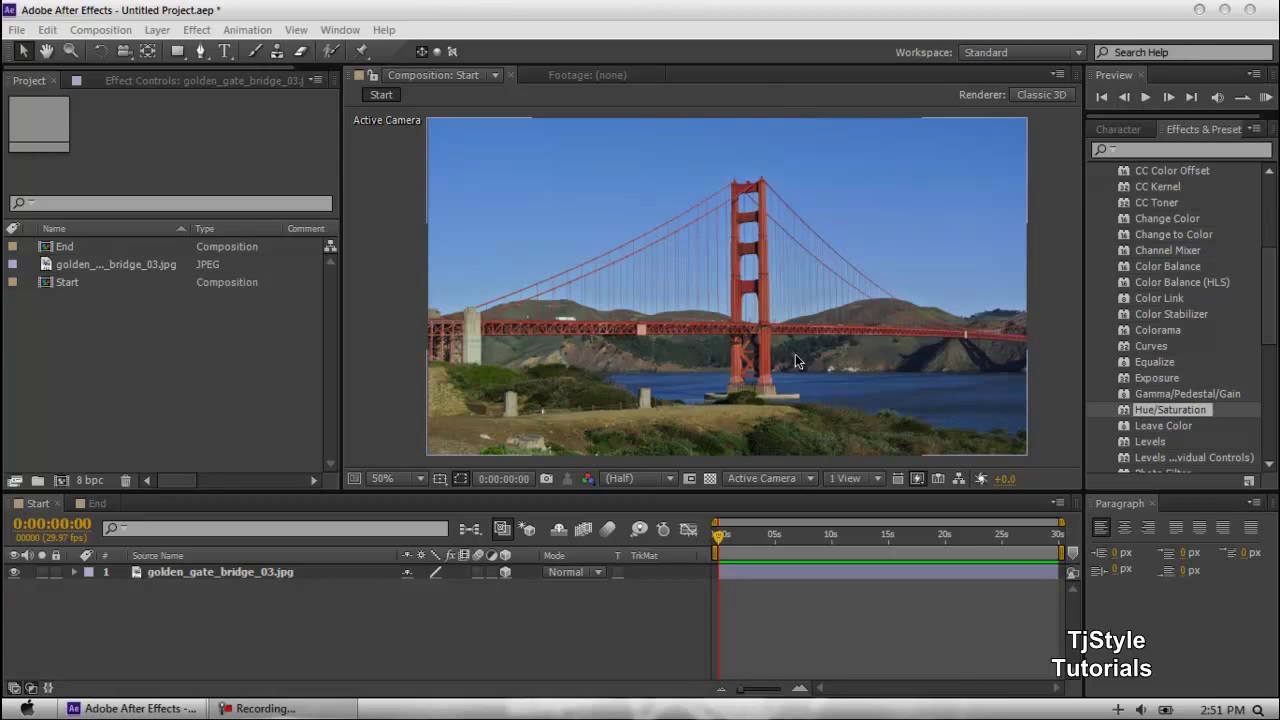
pyautogui.click(298, 712)
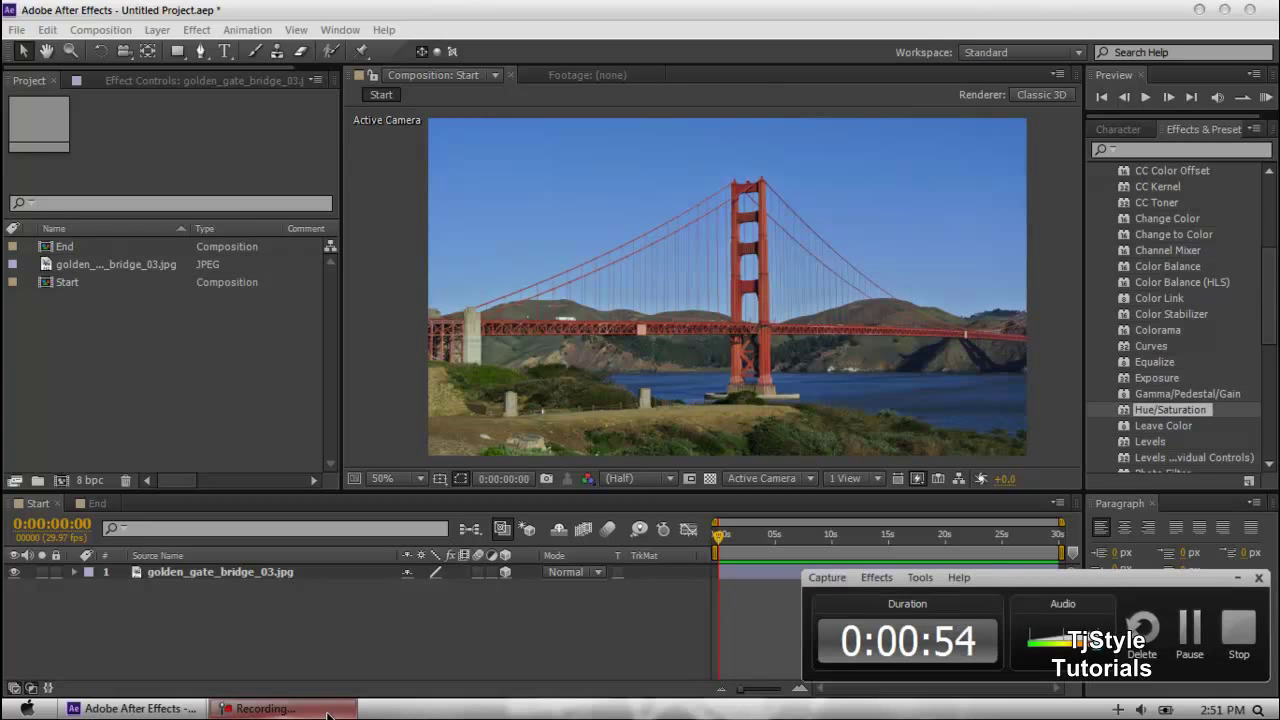
pyautogui.click(326, 712)
# Compare the bridge image in the Start composition with the darkened version in the End composition.
pyautogui.click(213, 570)
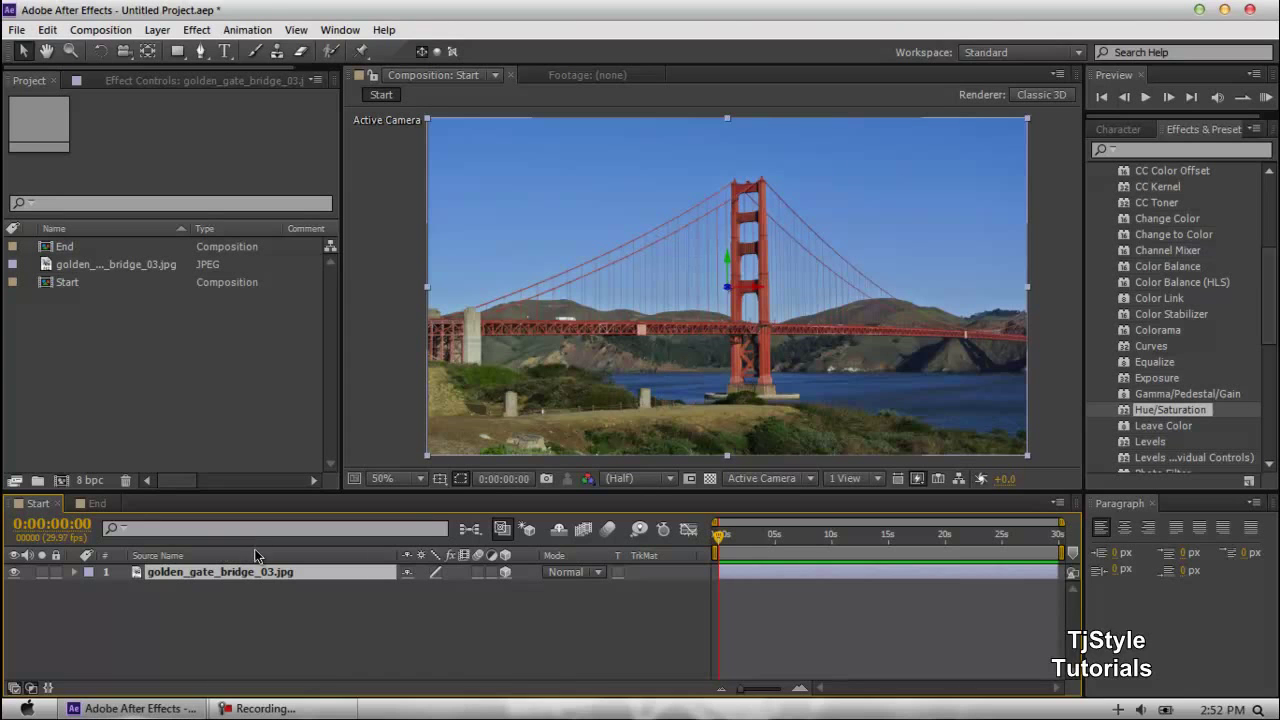
pyautogui.click(95, 504)
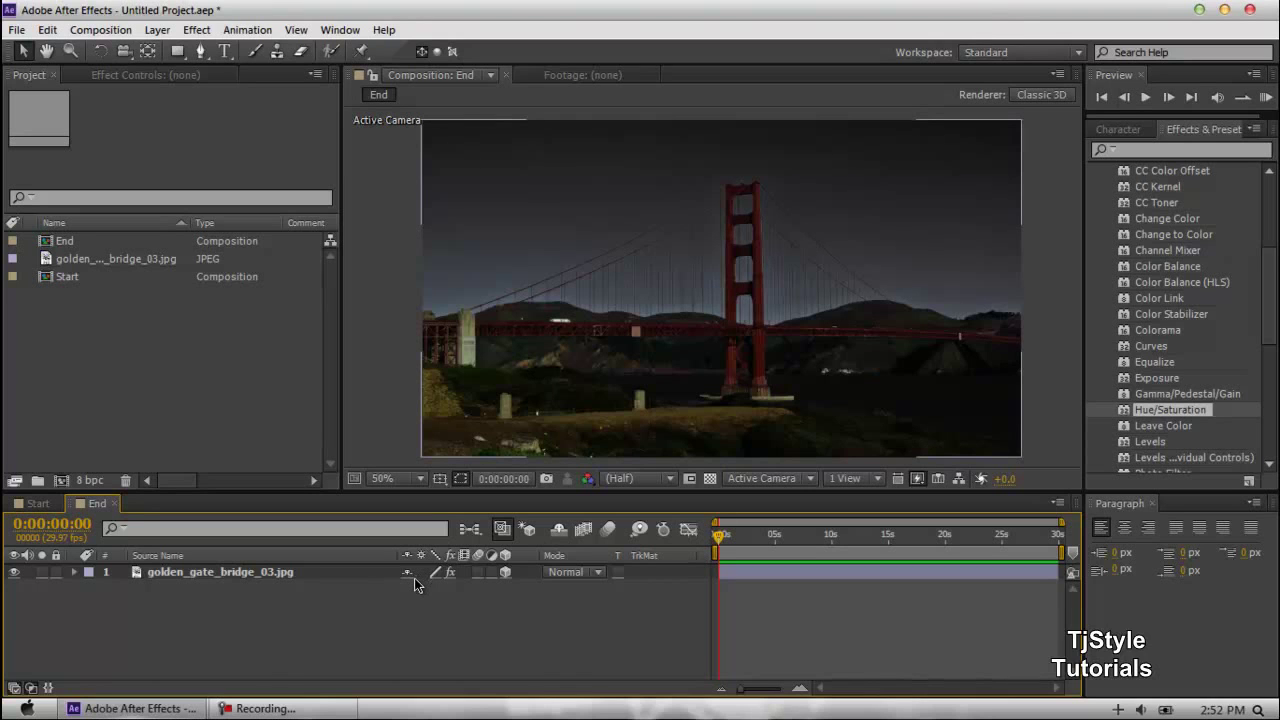
pyautogui.click(40, 504)
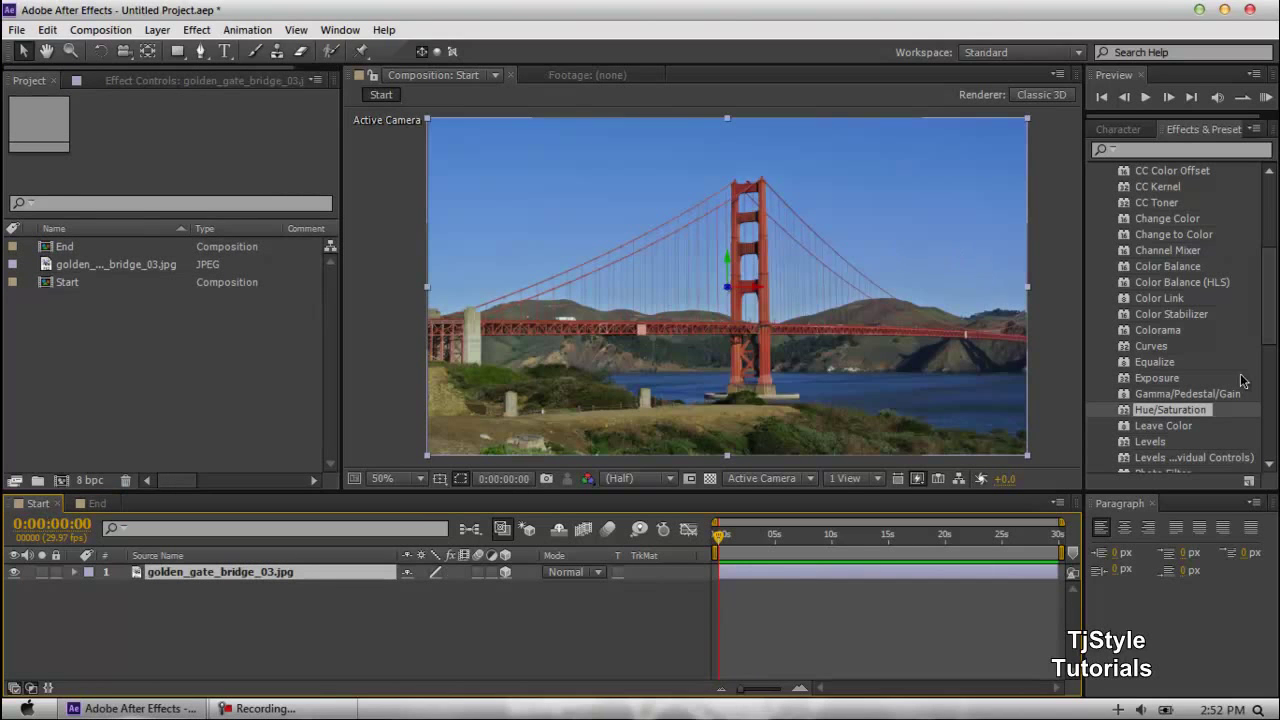
pyautogui.scroll(1, 1200, 316)
pyautogui.click(262, 708)
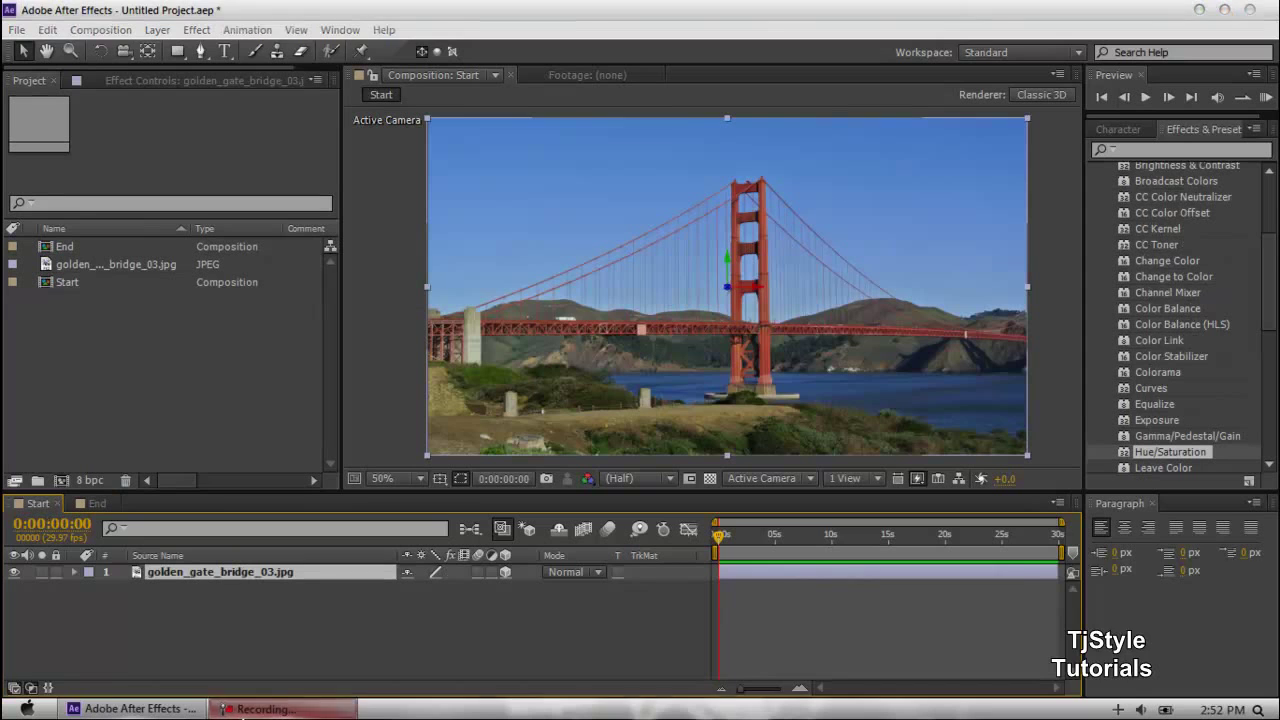
pyautogui.click(1200, 630)
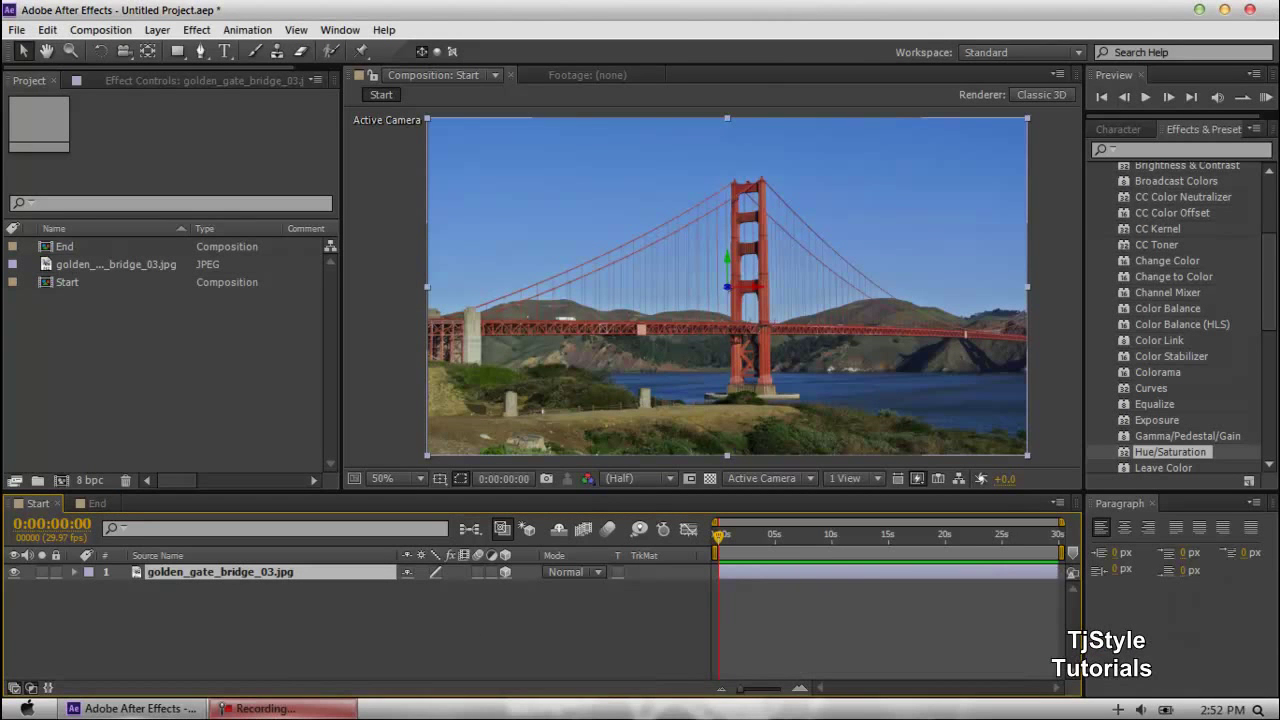
pyautogui.click(262, 708)
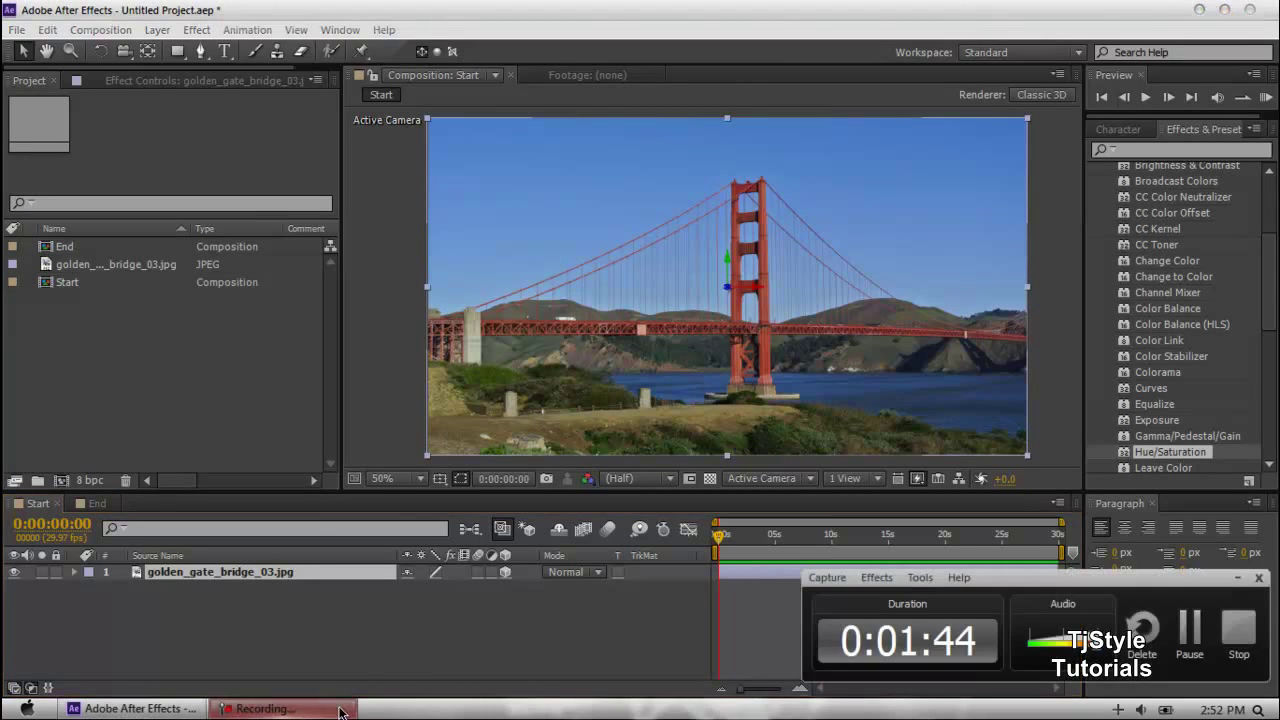
pyautogui.click(1234, 585)
# Apply the Curves effect from Color Correction to the golden_gate_bridge_03.jpg layer in the Start composition.
pyautogui.moveTo(1270, 300)
pyautogui.mouseDown()
pyautogui.moveTo(1272, 261)
pyautogui.moveTo(1272, 283)
pyautogui.mouseUp()
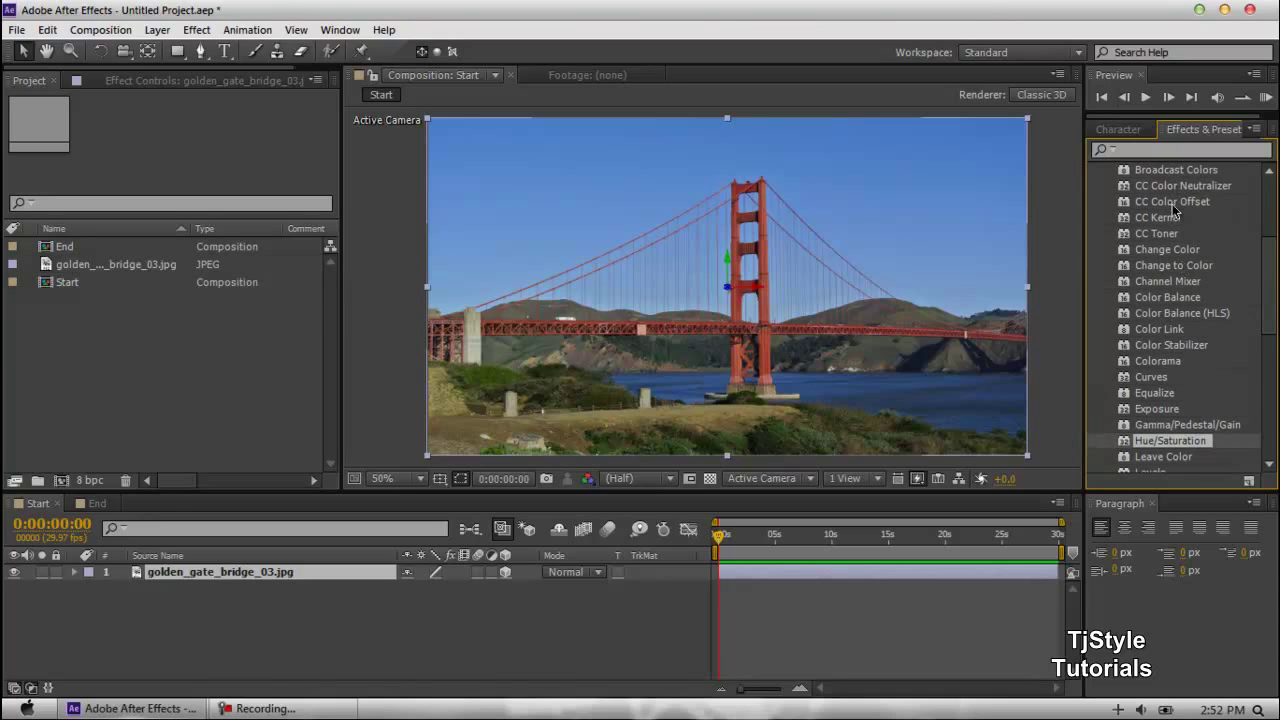
pyautogui.scroll(3, 1160, 285)
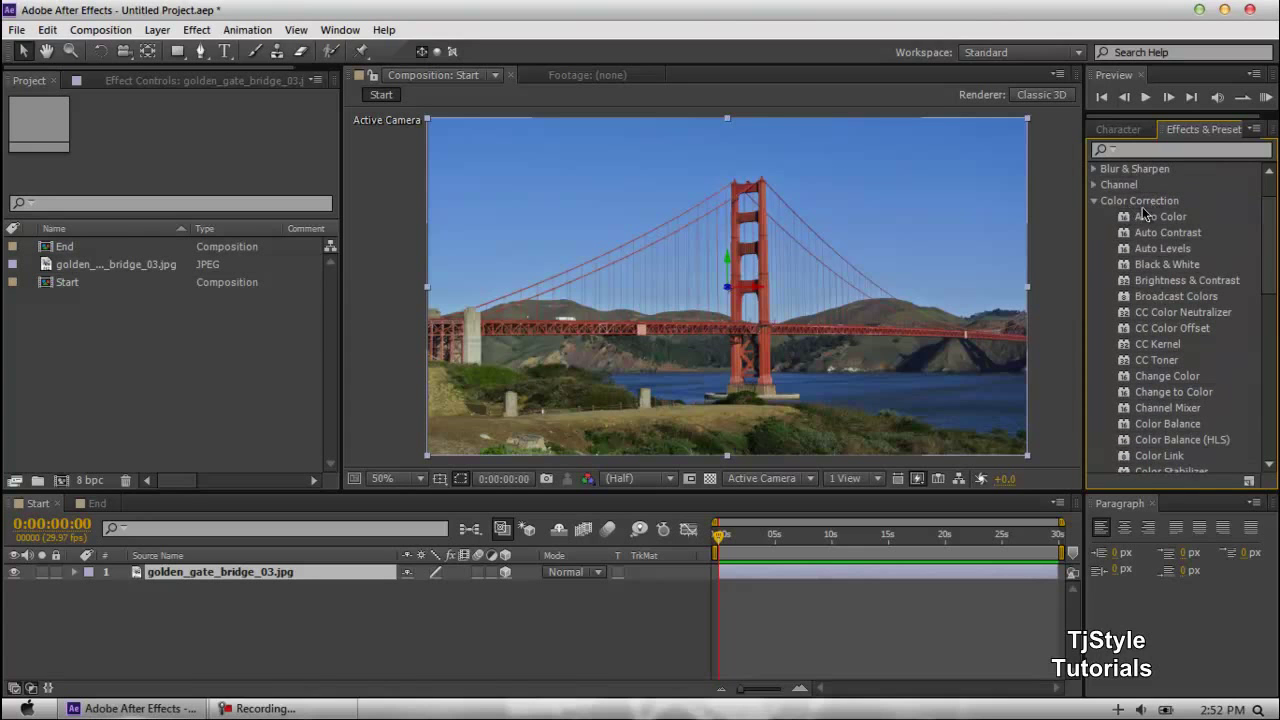
pyautogui.scroll(-2, 1162, 260)
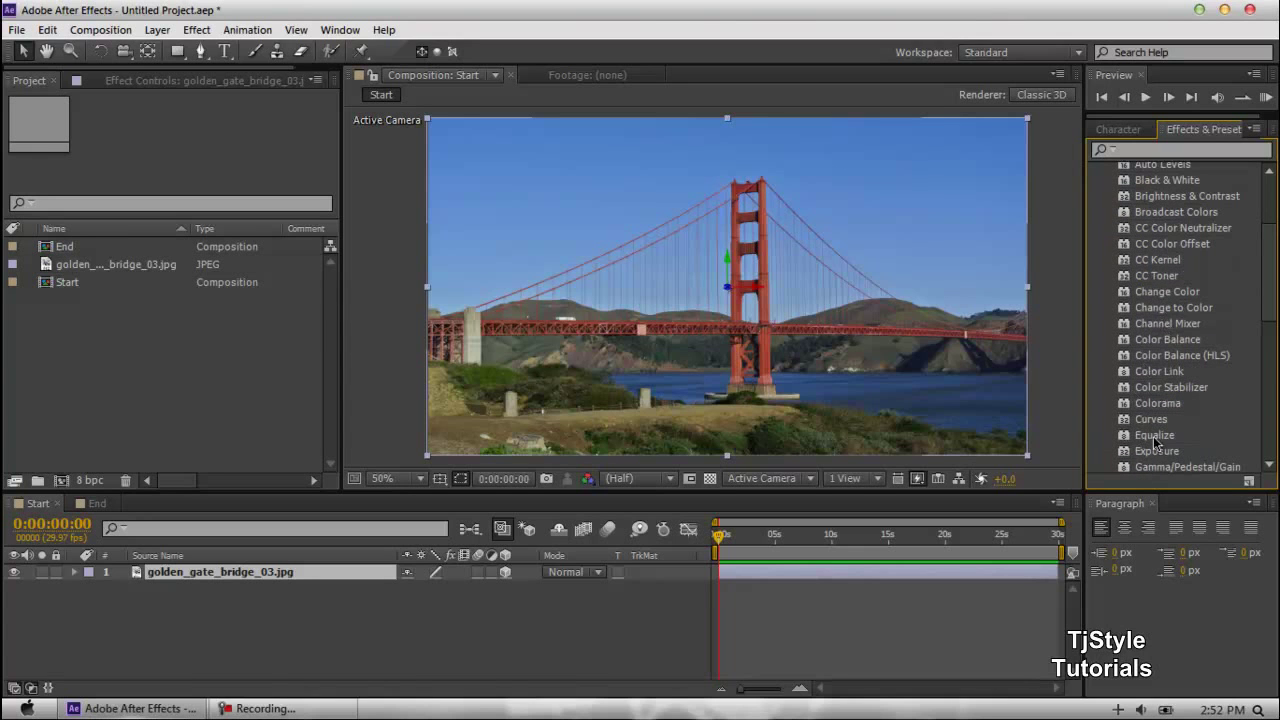
pyautogui.click(1156, 423)
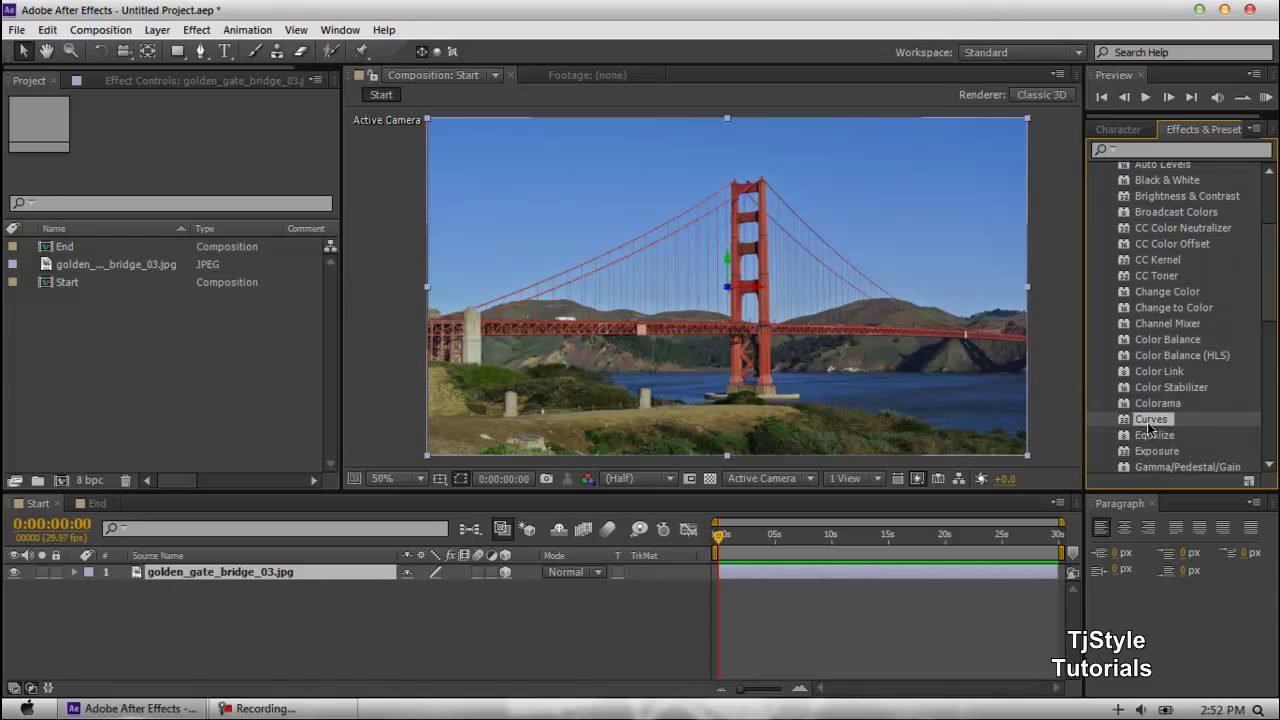
pyautogui.moveTo(1158, 425); pyautogui.dragTo(282, 574)
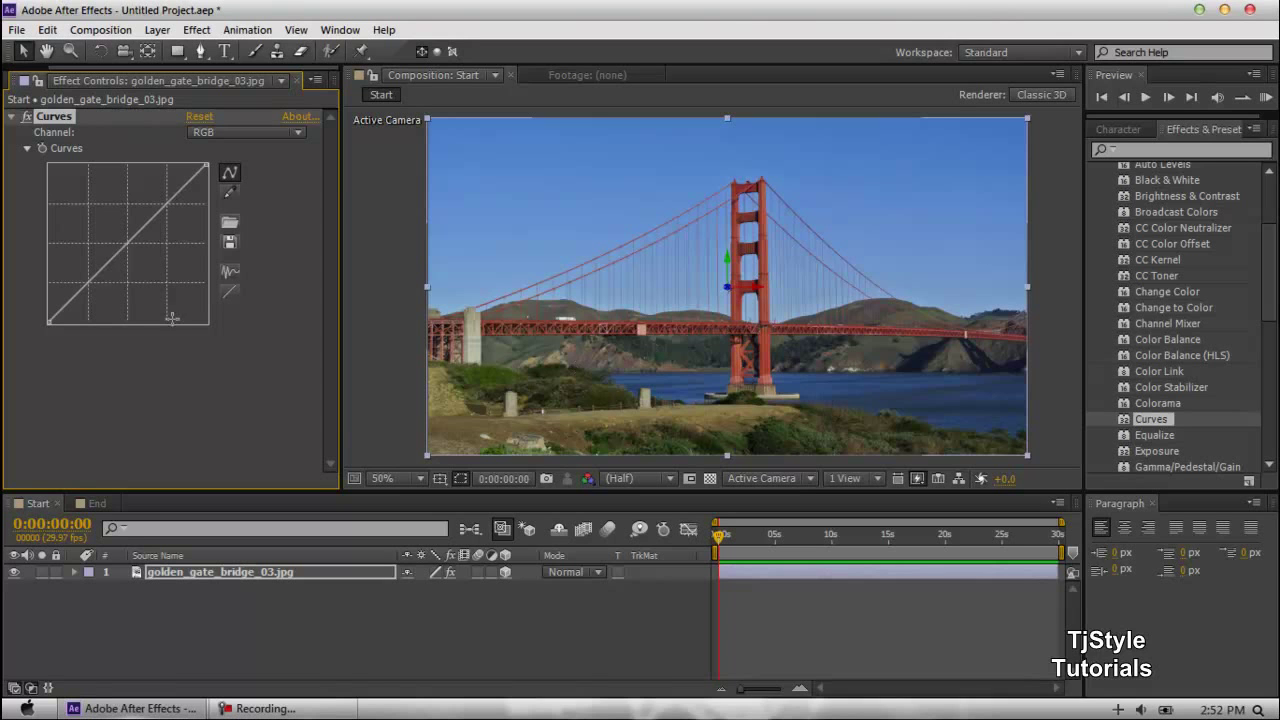
# Darken the image by bending the middle of the RGB curve well below the diagonal, and collapse the Curves effect.
pyautogui.moveTo(113, 261); pyautogui.dragTo(130, 283)
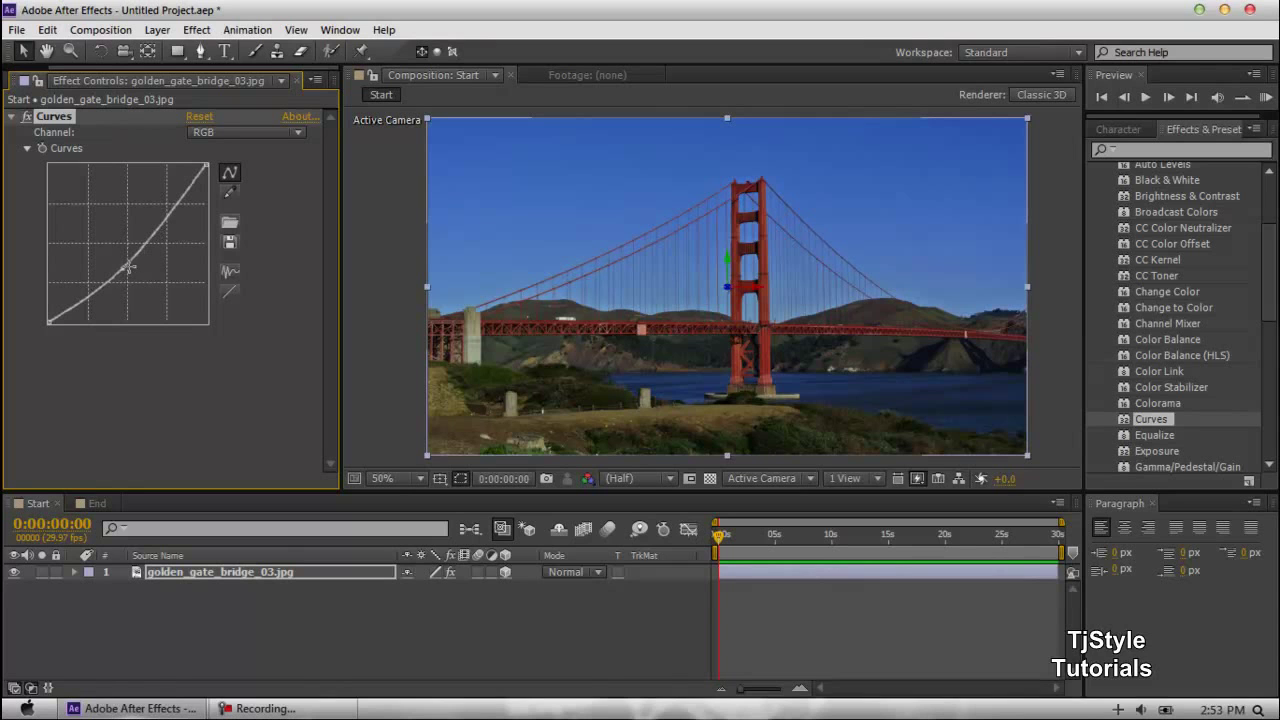
pyautogui.moveTo(126, 268); pyautogui.dragTo(131, 289)
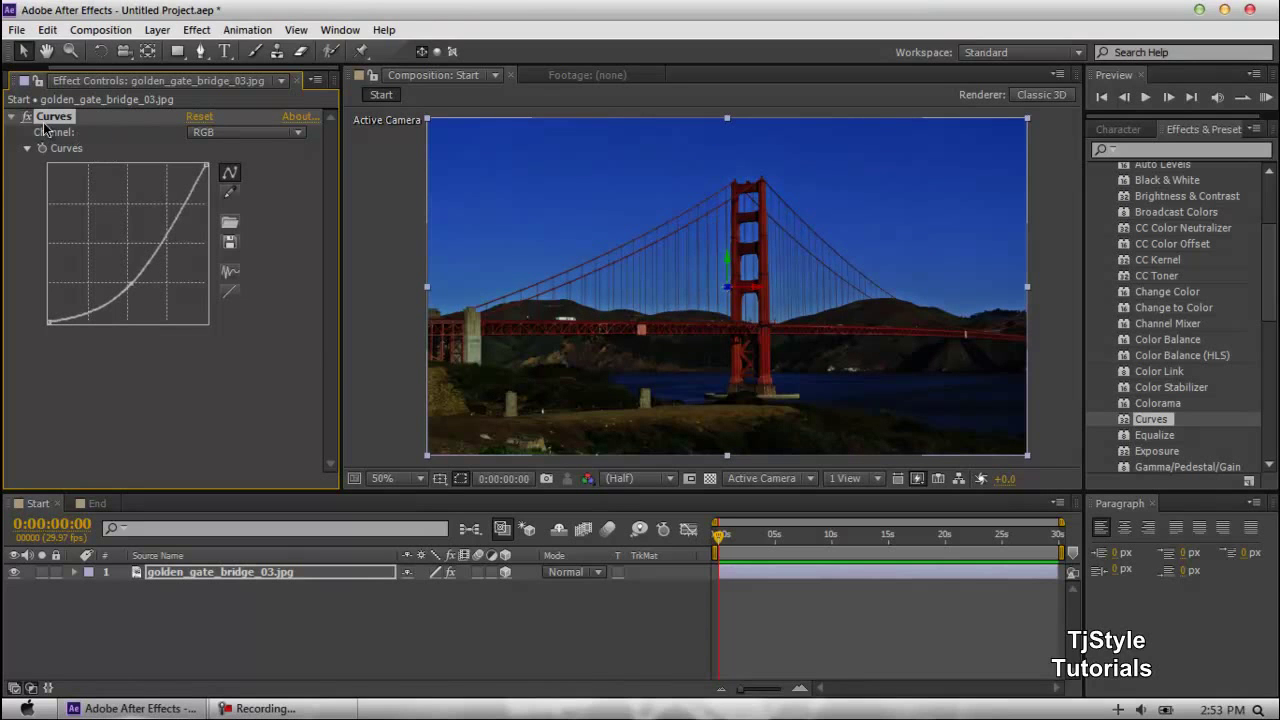
pyautogui.click(11, 117)
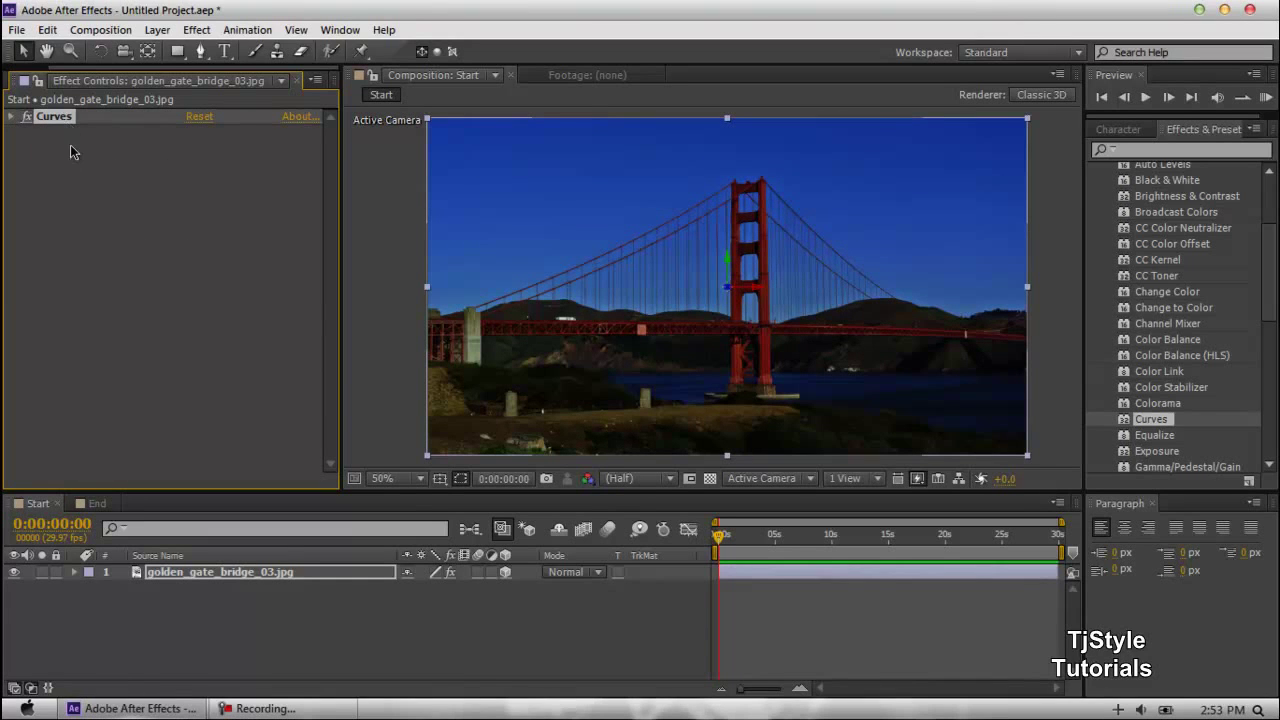
# Apply the Hue/Saturation effect to the golden_gate_bridge_03.jpg layer.
pyautogui.scroll(-1, 1204, 386)
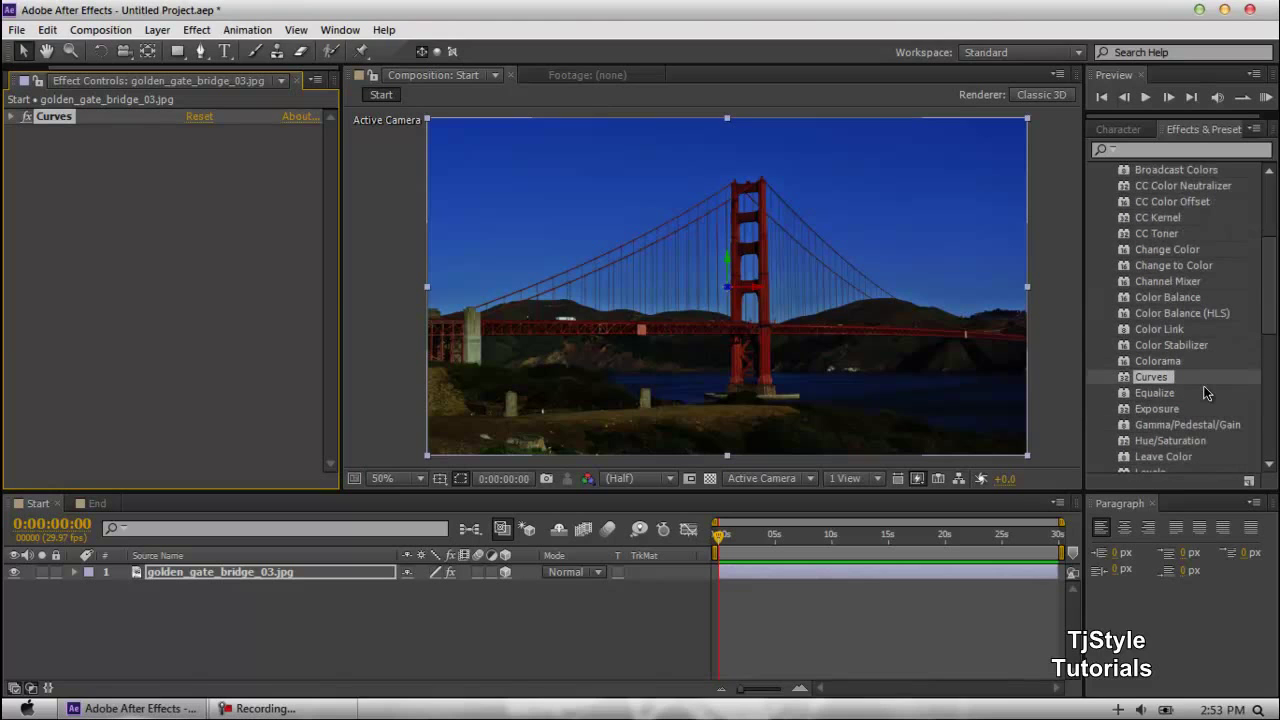
pyautogui.scroll(-1, 1205, 394)
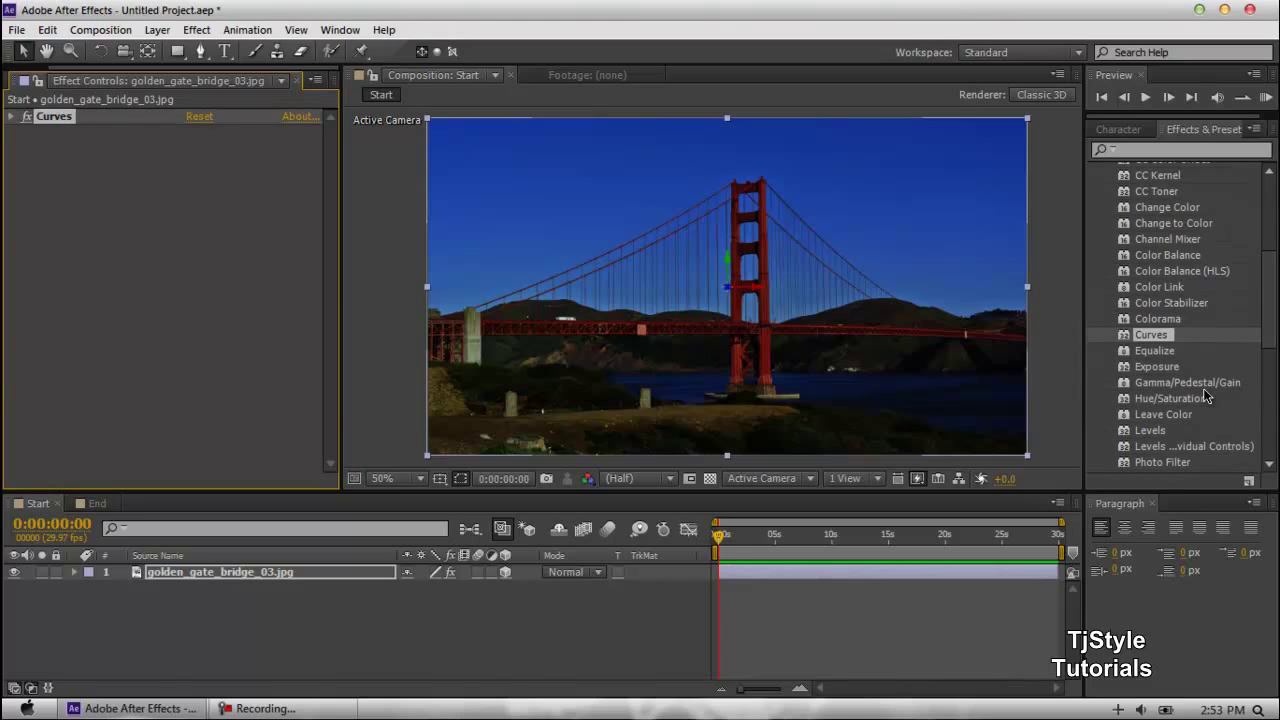
pyautogui.click(1204, 400)
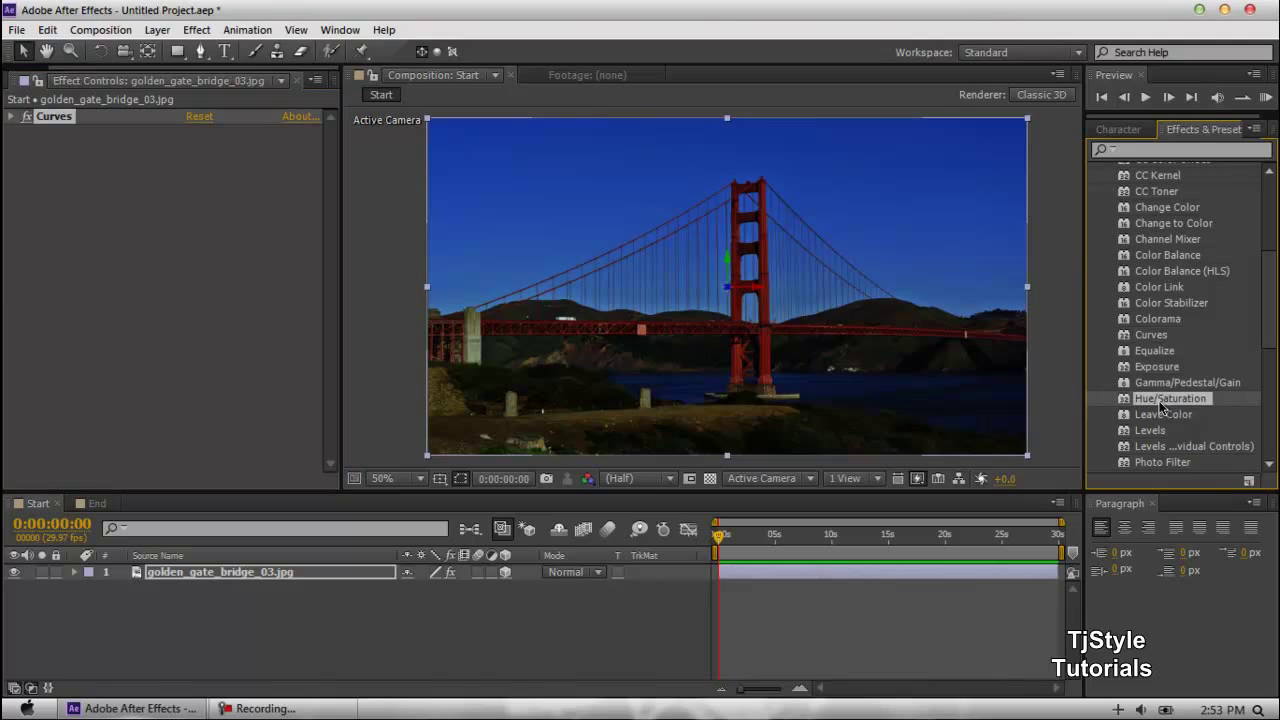
pyautogui.moveTo(1173, 400); pyautogui.dragTo(257, 573)
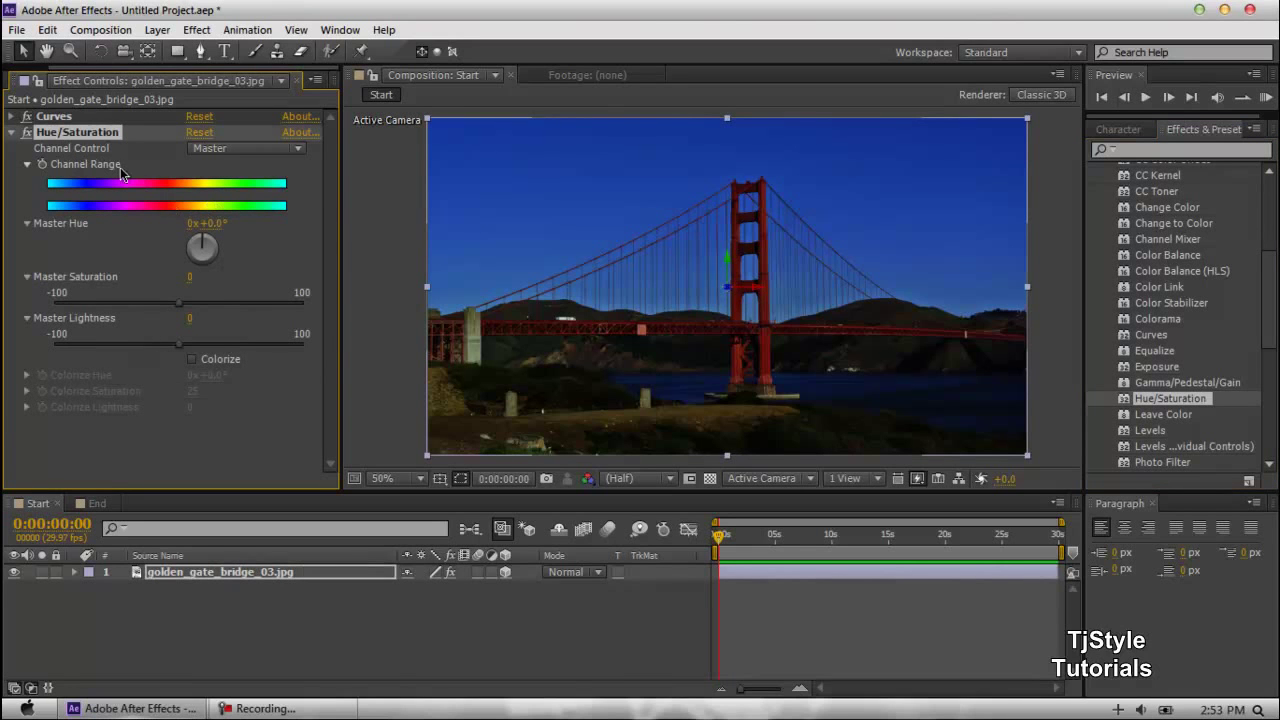
# Switch the Hue/Saturation channel control to Blues and set Blue Saturation to -100.
pyautogui.click(225, 150)
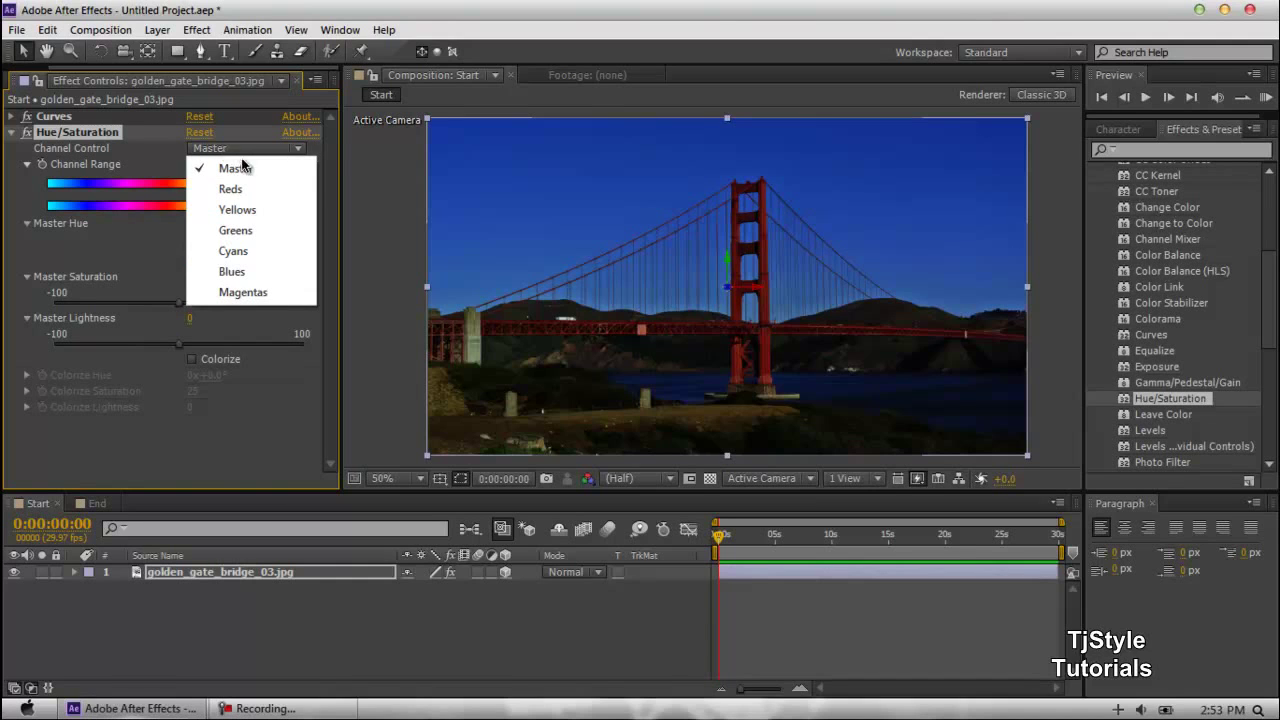
pyautogui.click(250, 272)
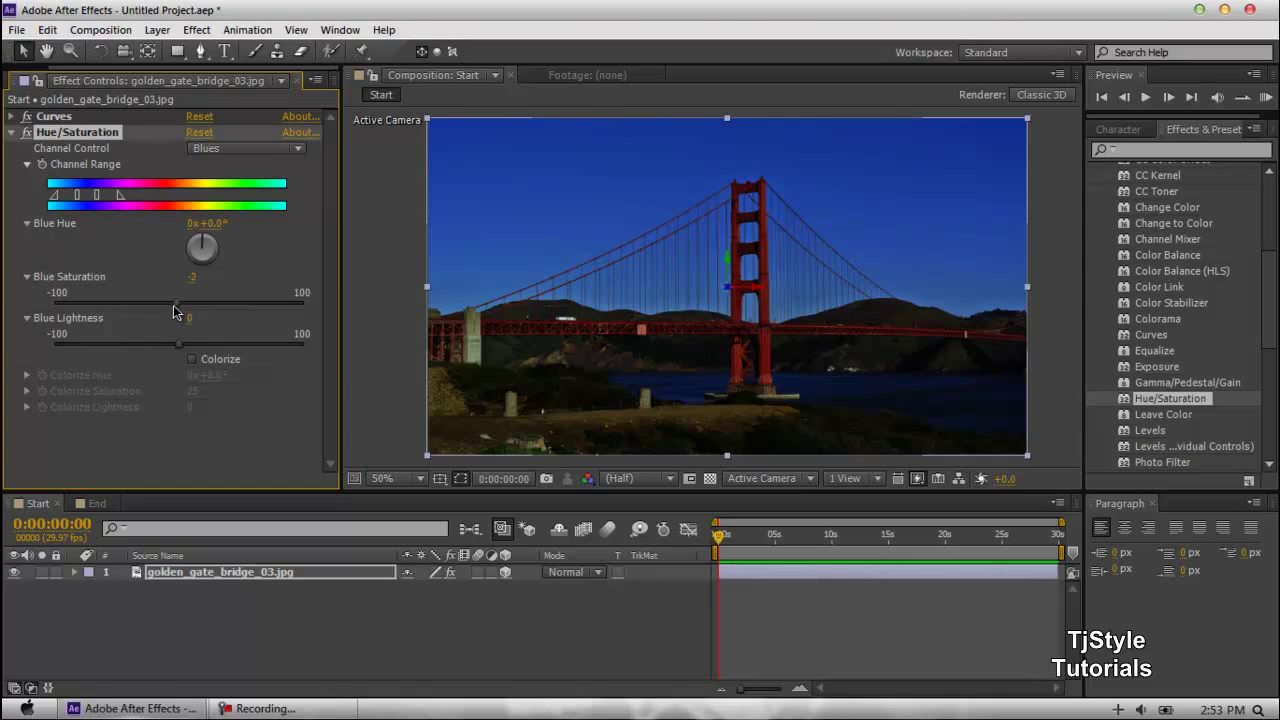
pyautogui.moveTo(159, 303); pyautogui.dragTo(101, 303)
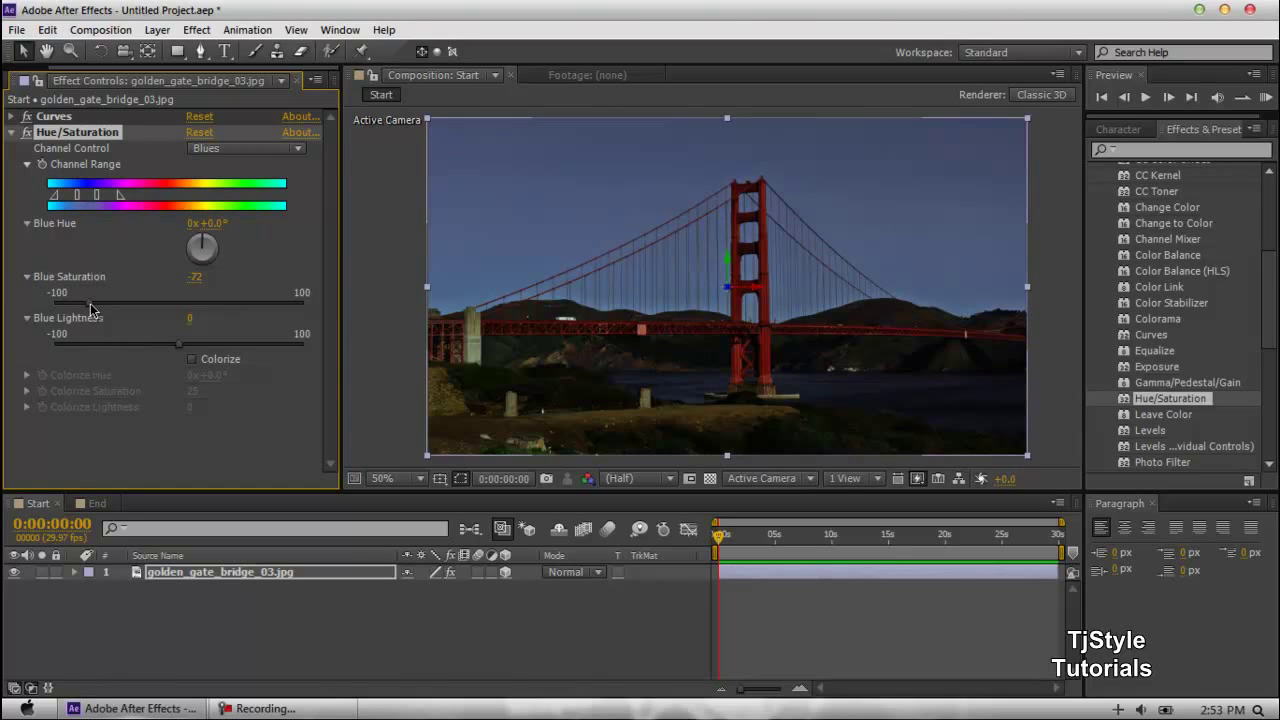
pyautogui.moveTo(90, 309); pyautogui.dragTo(28, 305)
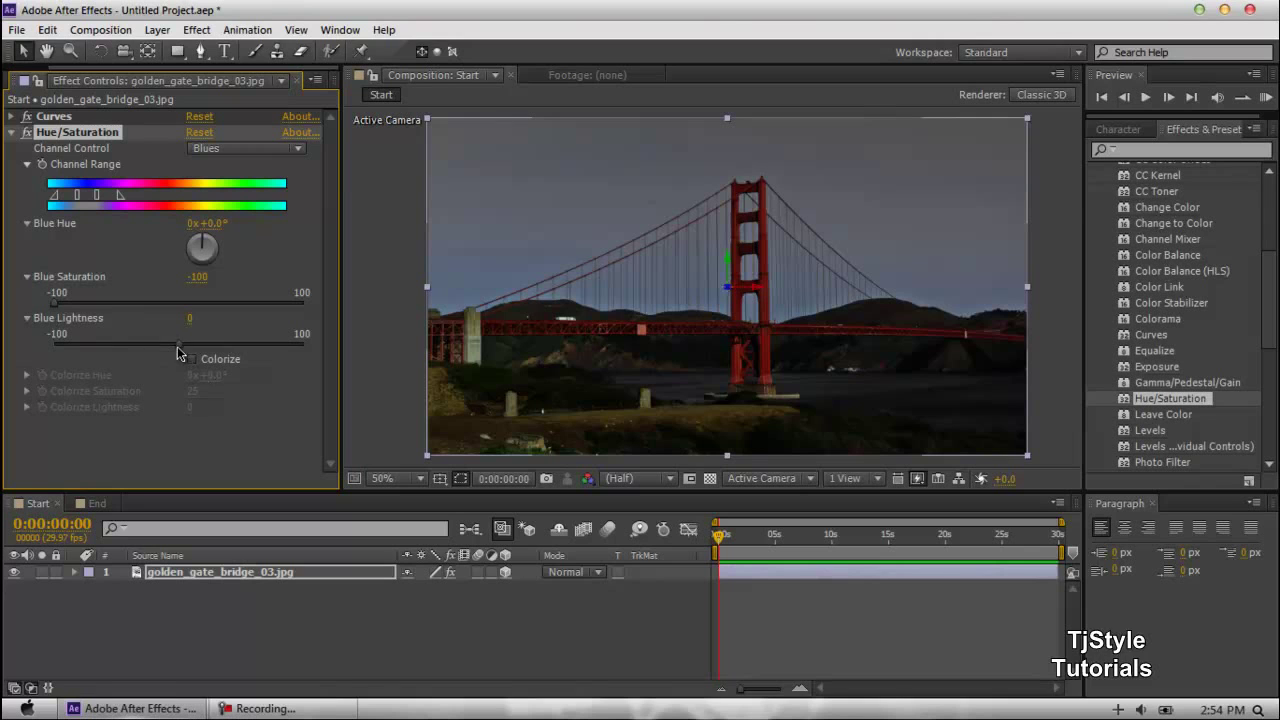
# Try darker and lighter settings for the blue tones and set Blue Lightness to -72.
pyautogui.moveTo(181, 352); pyautogui.dragTo(99, 343)
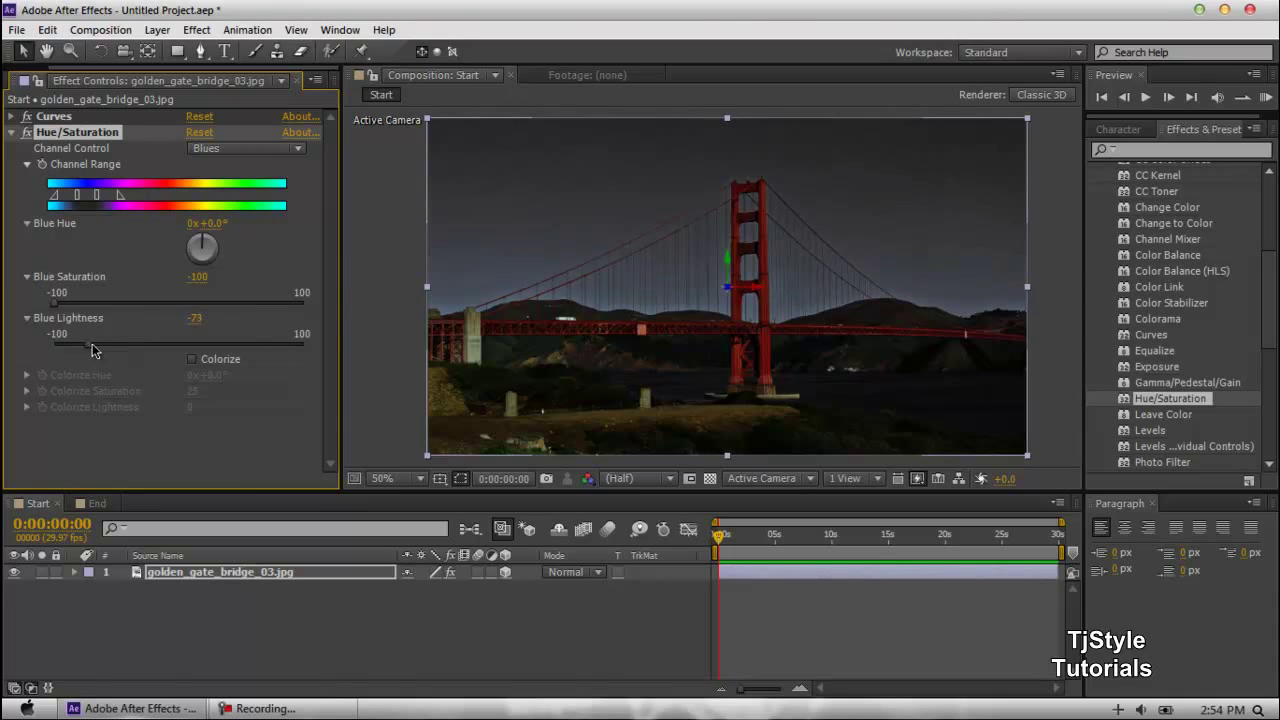
pyautogui.moveTo(98, 344); pyautogui.dragTo(245, 364)
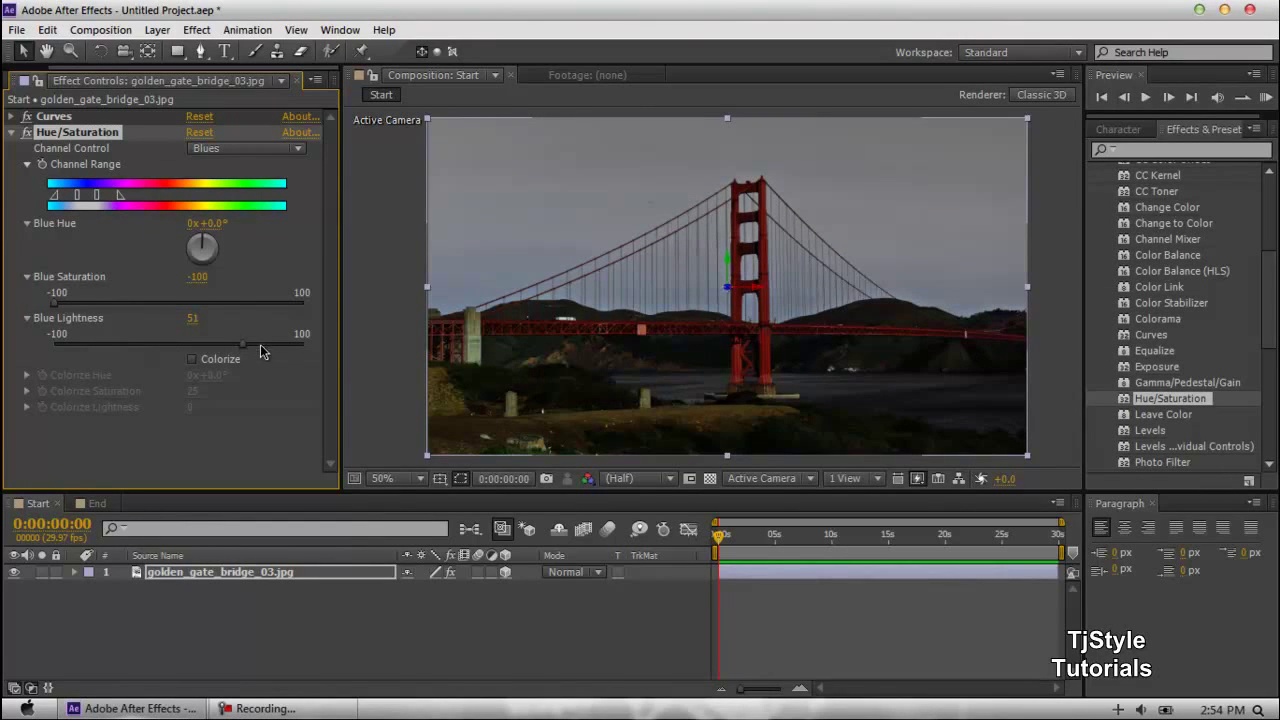
pyautogui.moveTo(243, 344); pyautogui.dragTo(159, 348)
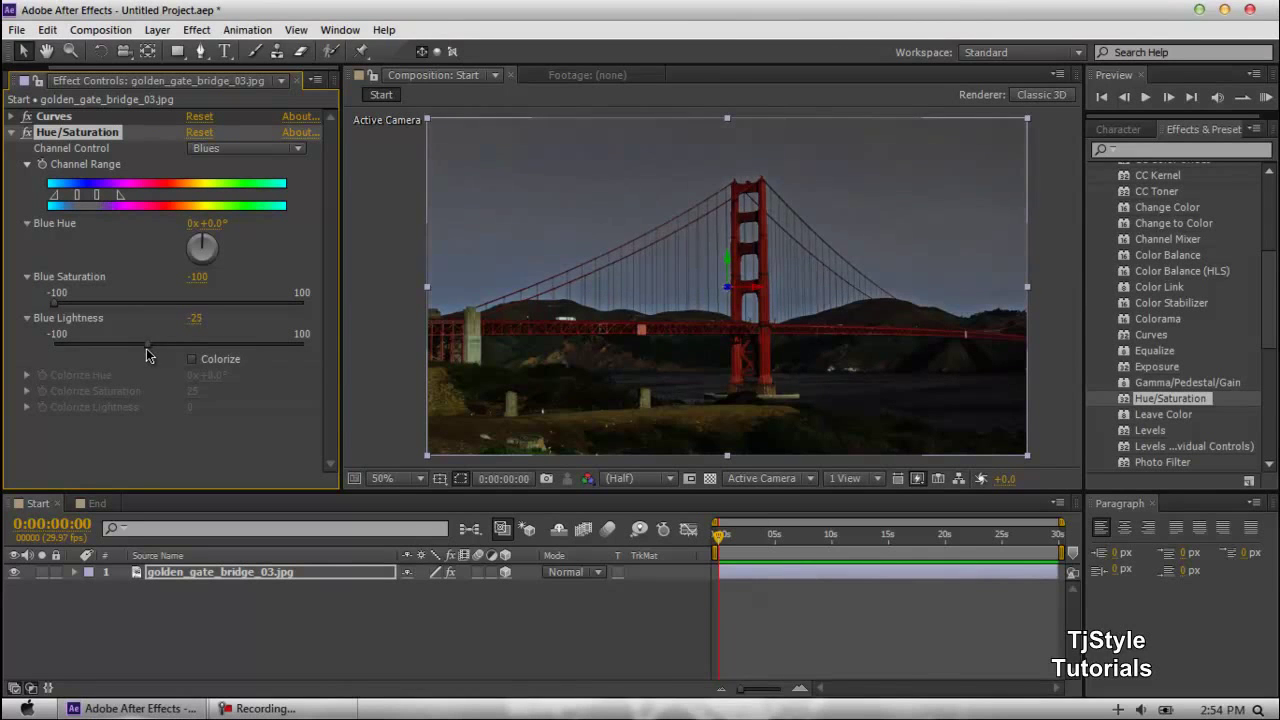
pyautogui.moveTo(135, 348); pyautogui.dragTo(90, 342)
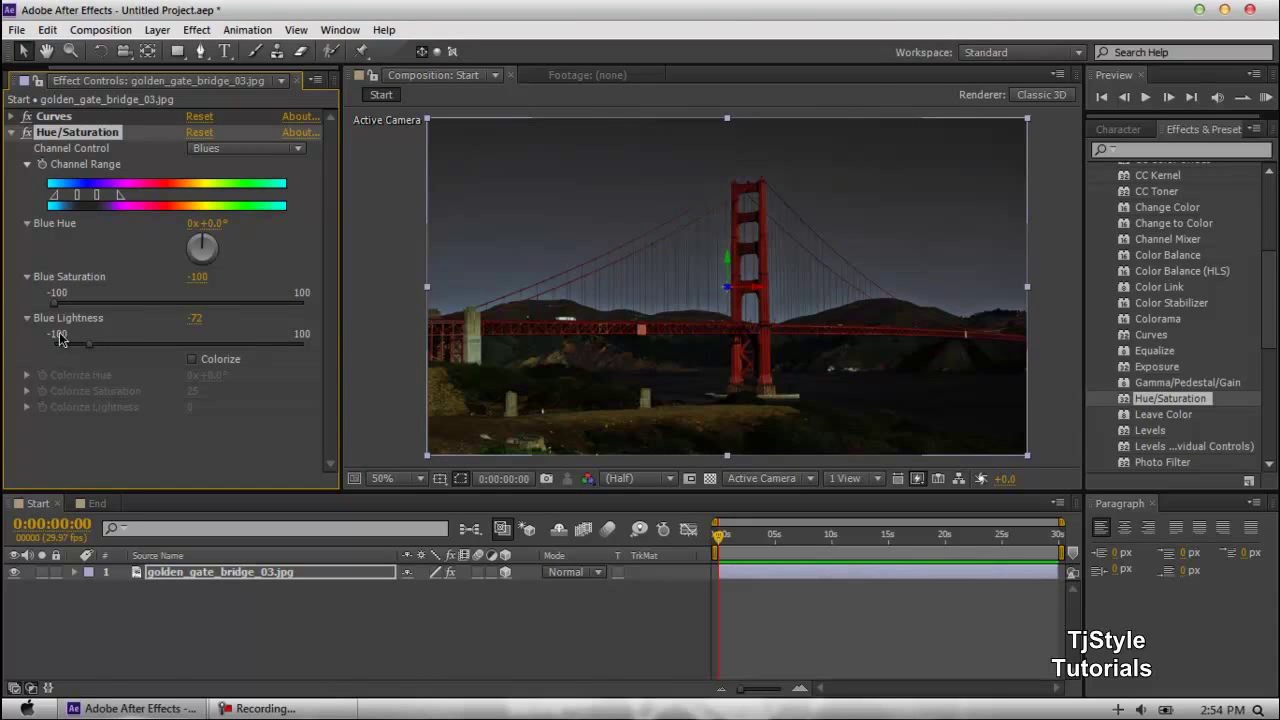
pyautogui.click(262, 707)
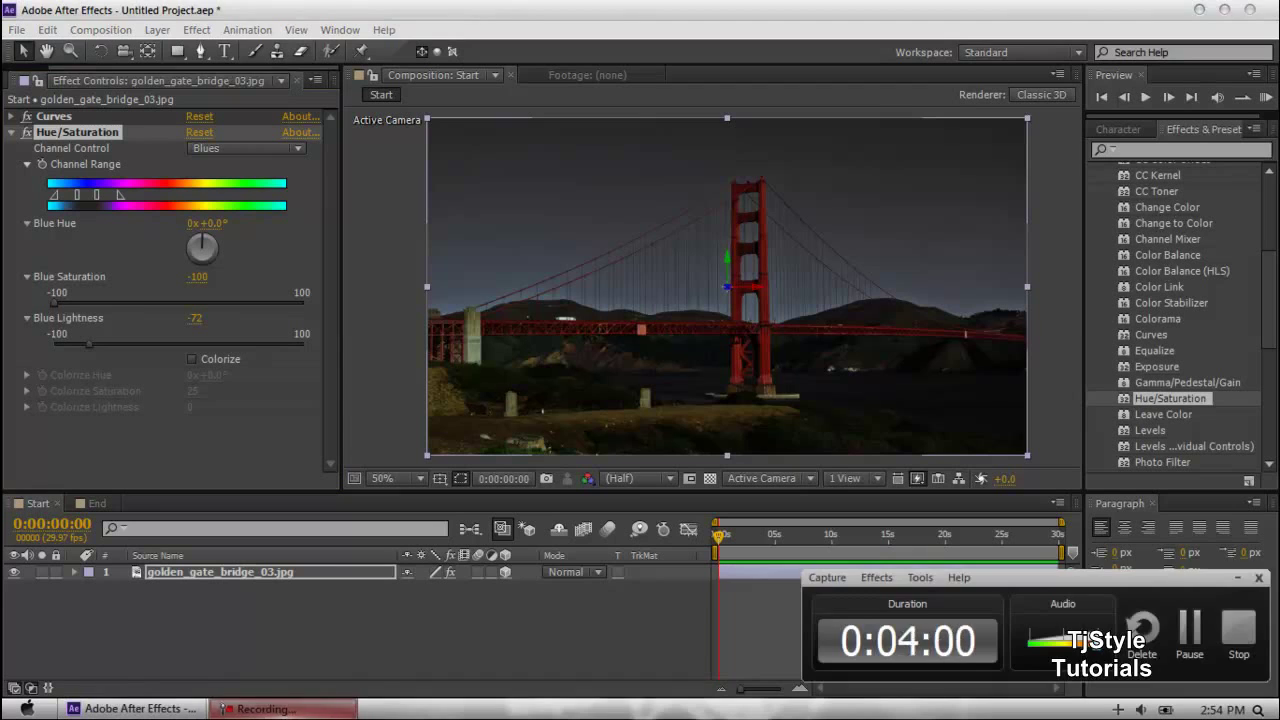
pyautogui.click(341, 700)
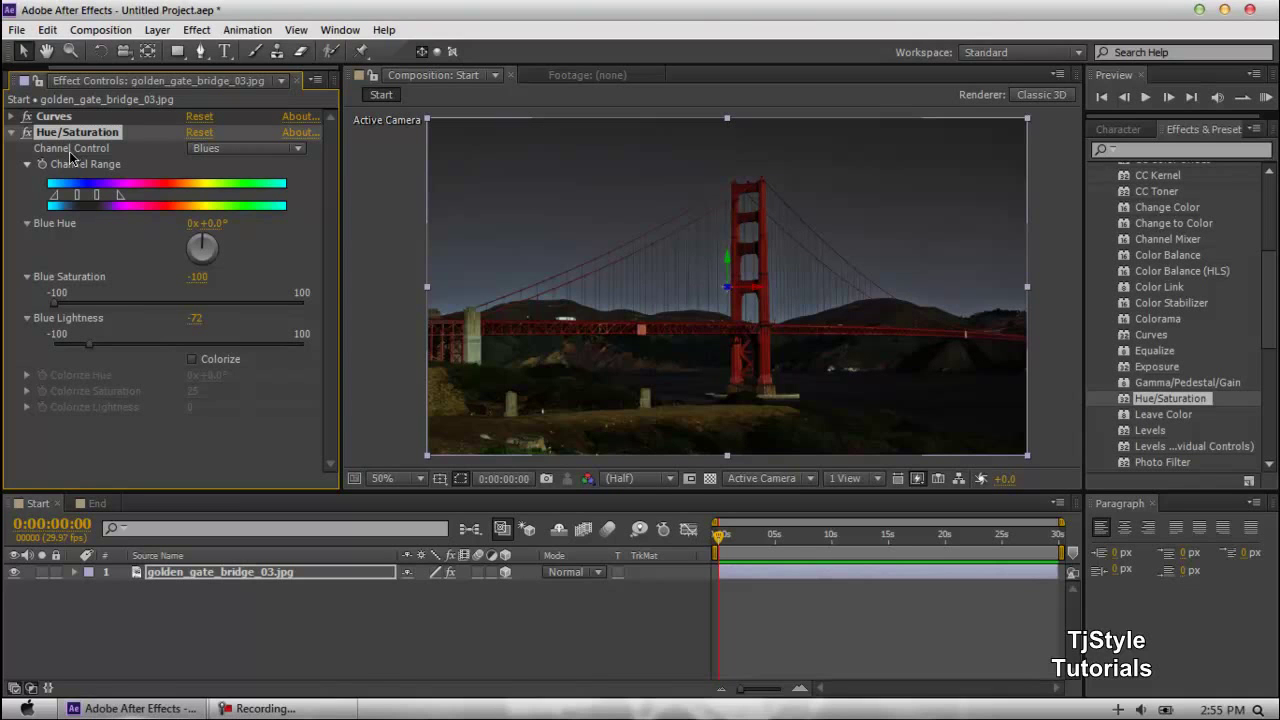
# Switch the Hue/Saturation channel control to Reds and set Red Saturation to -15.
pyautogui.click(234, 148)
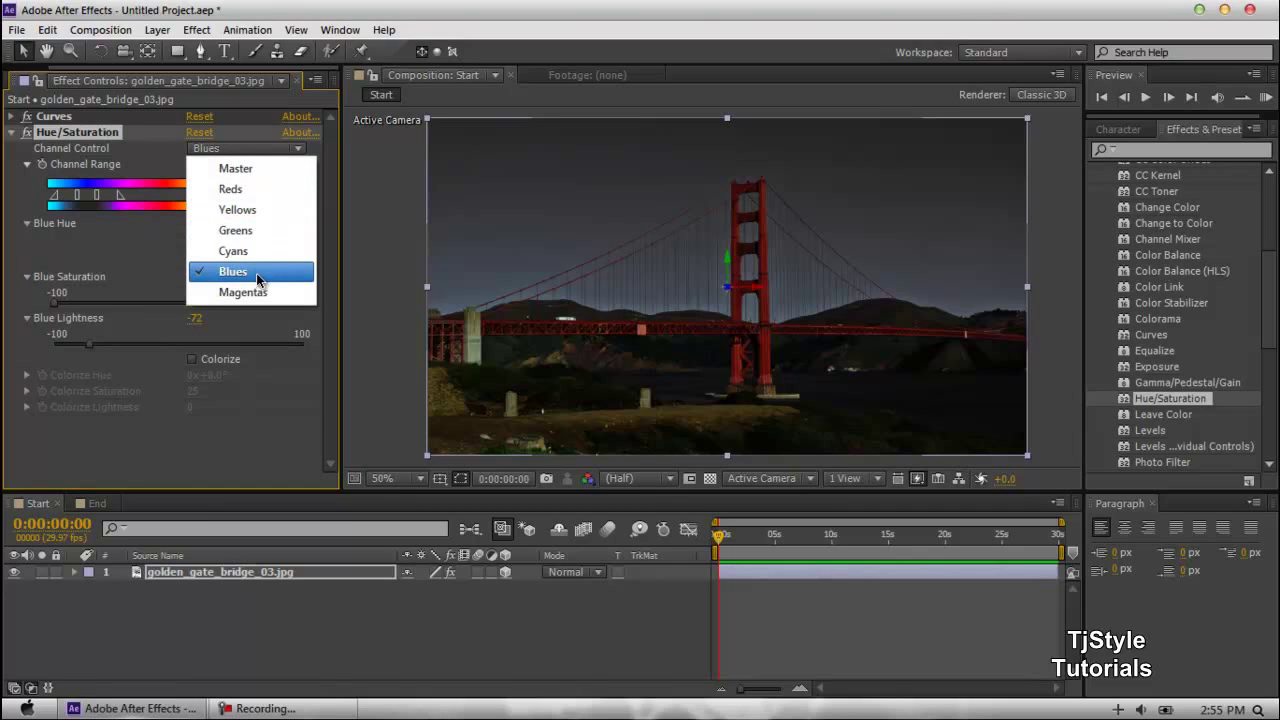
pyautogui.click(247, 195)
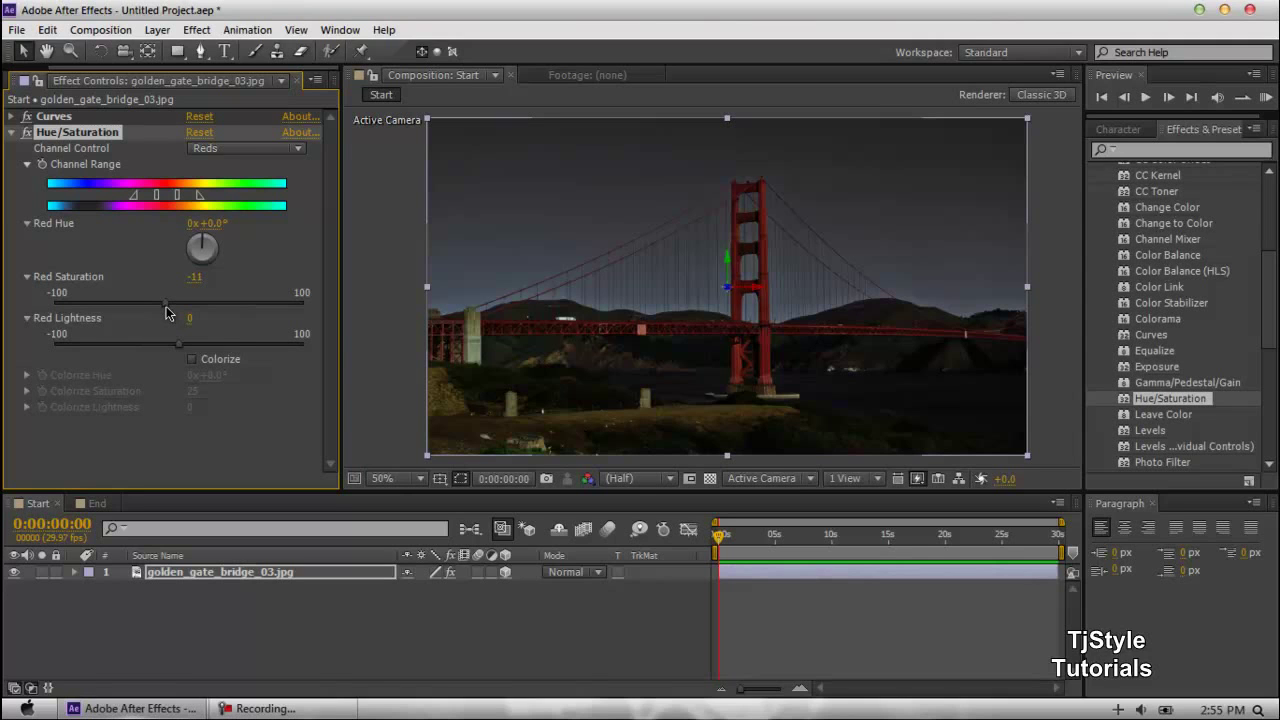
pyautogui.moveTo(166, 308); pyautogui.dragTo(184, 316)
pyautogui.moveTo(173, 304)
pyautogui.mouseDown()
pyautogui.moveTo(32, 316)
pyautogui.moveTo(185, 310)
pyautogui.mouseUp()
pyautogui.moveTo(172, 305); pyautogui.dragTo(163, 313)
# Lower Red Lightness moderately to darken the bridge, and collapse the Hue/Saturation effect.
pyautogui.moveTo(180, 355); pyautogui.dragTo(139, 345)
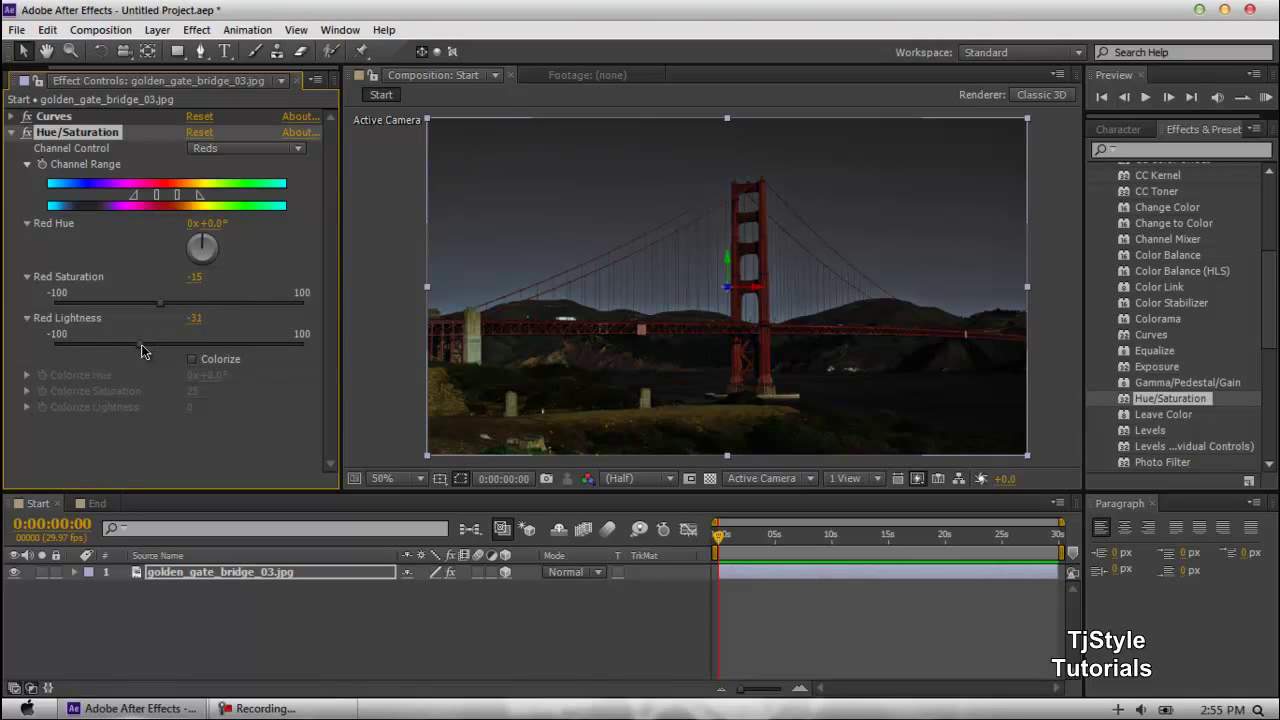
pyautogui.moveTo(147, 344); pyautogui.dragTo(151, 344)
pyautogui.click(11, 132)
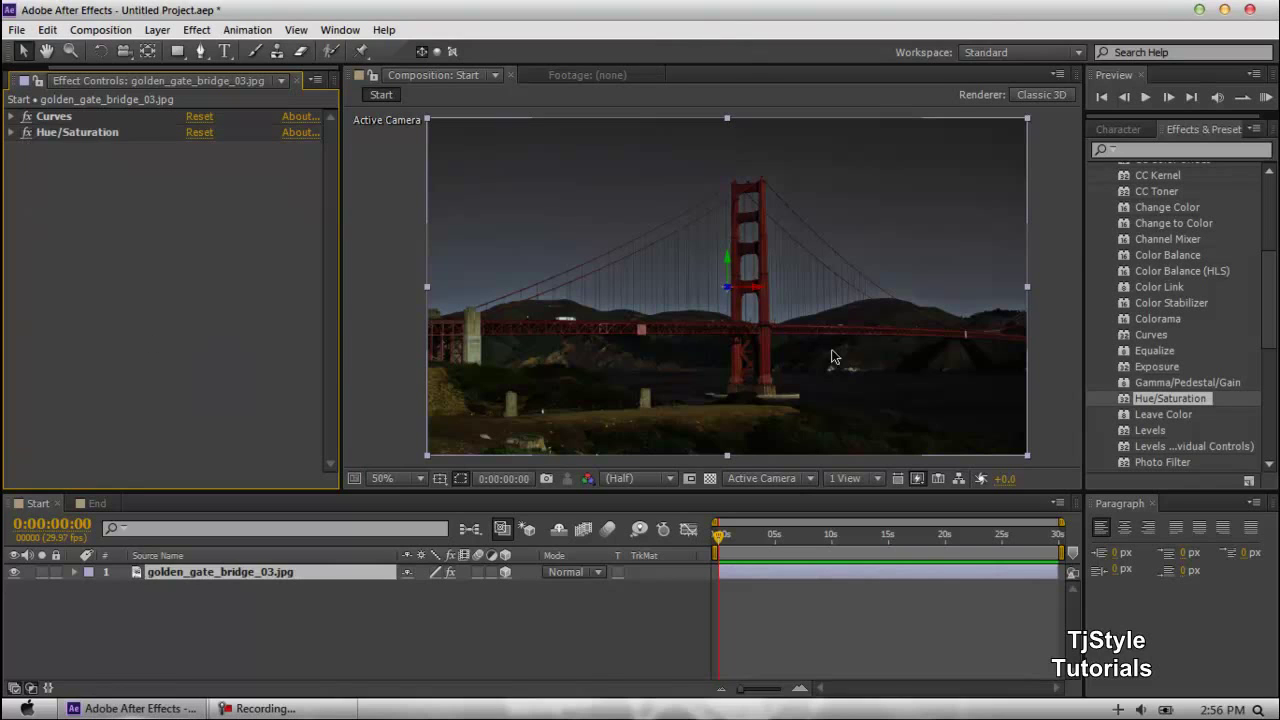
# Compare the photo with and without its effects by switching the bridge layer's effects off and back on.
pyautogui.click(1040, 290)
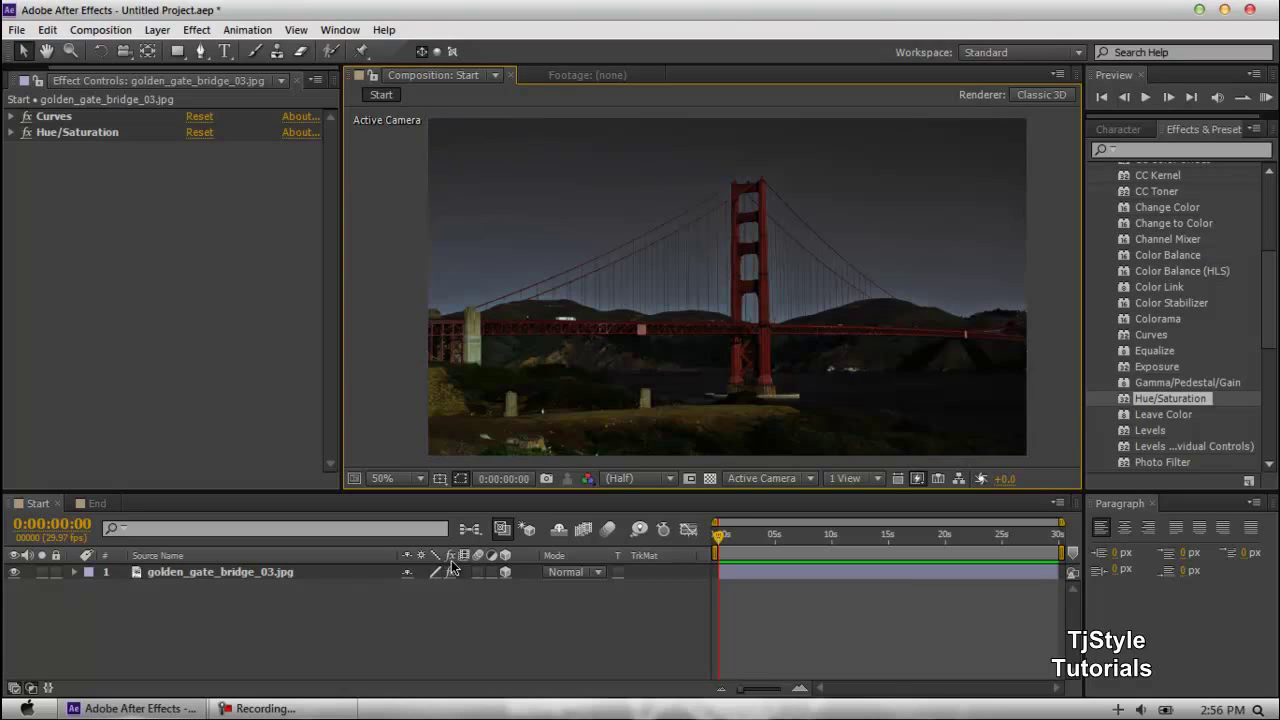
pyautogui.click(218, 578)
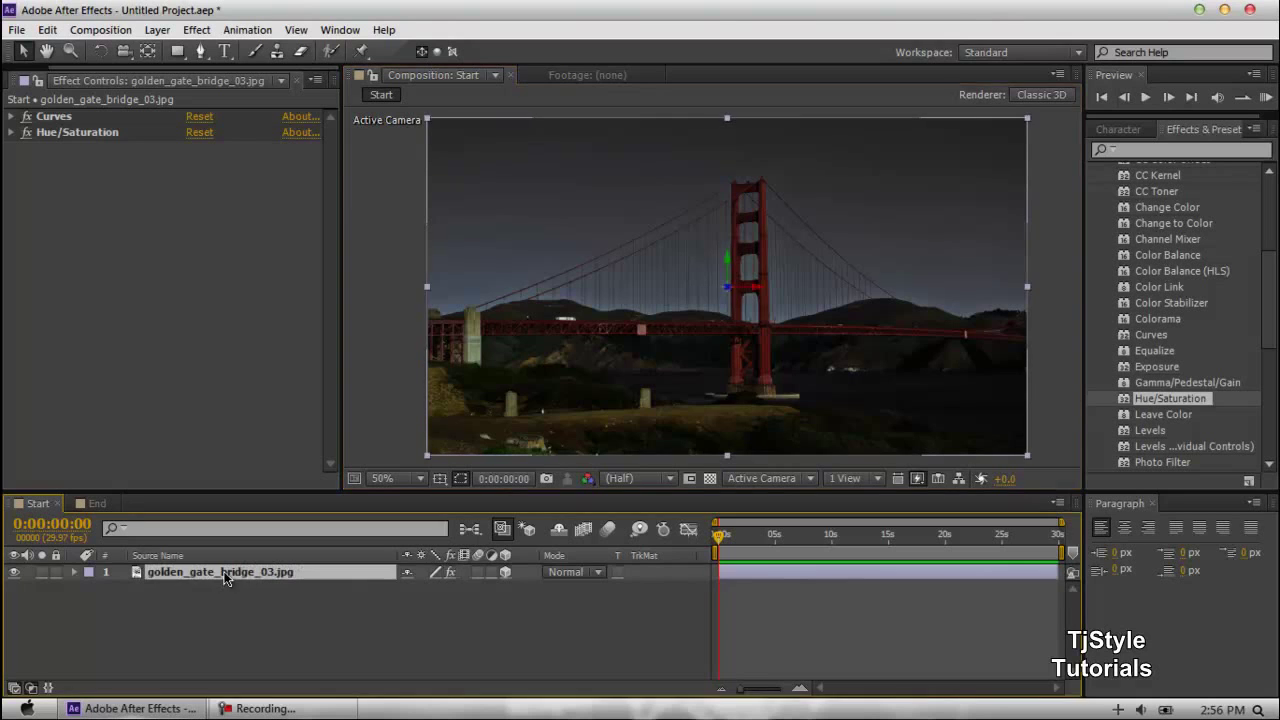
pyautogui.click(452, 573)
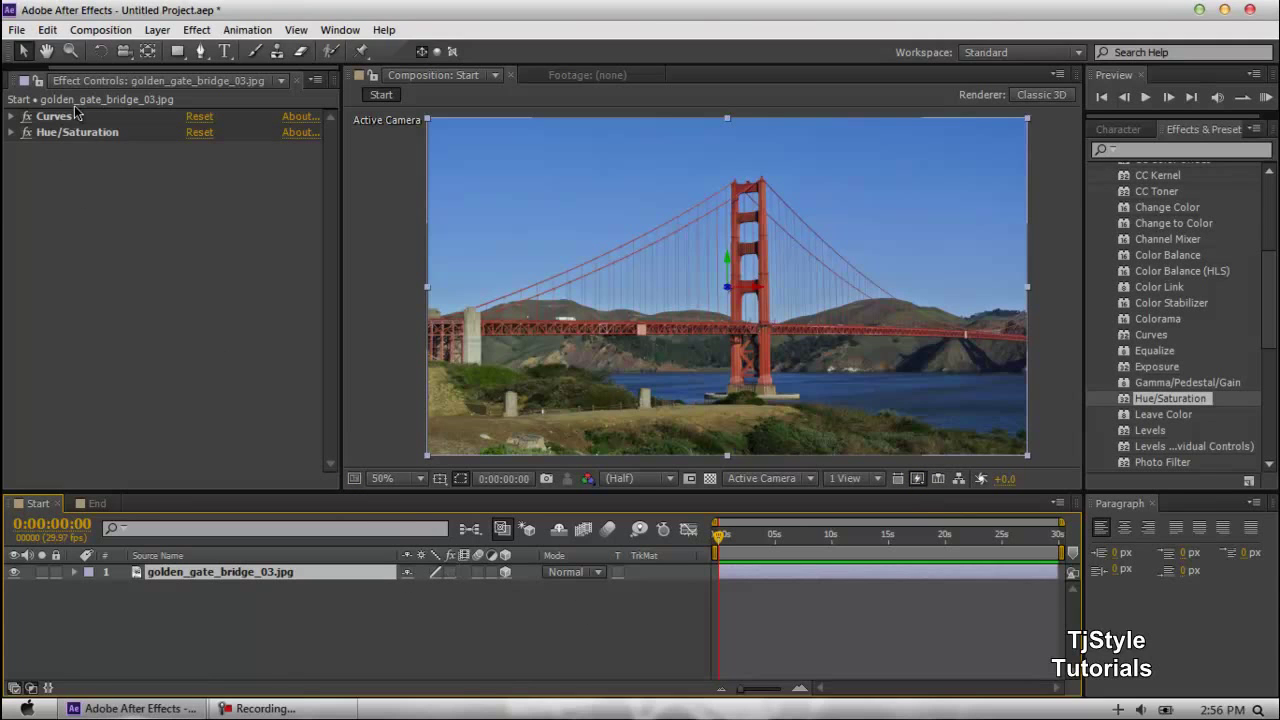
pyautogui.click(450, 573)
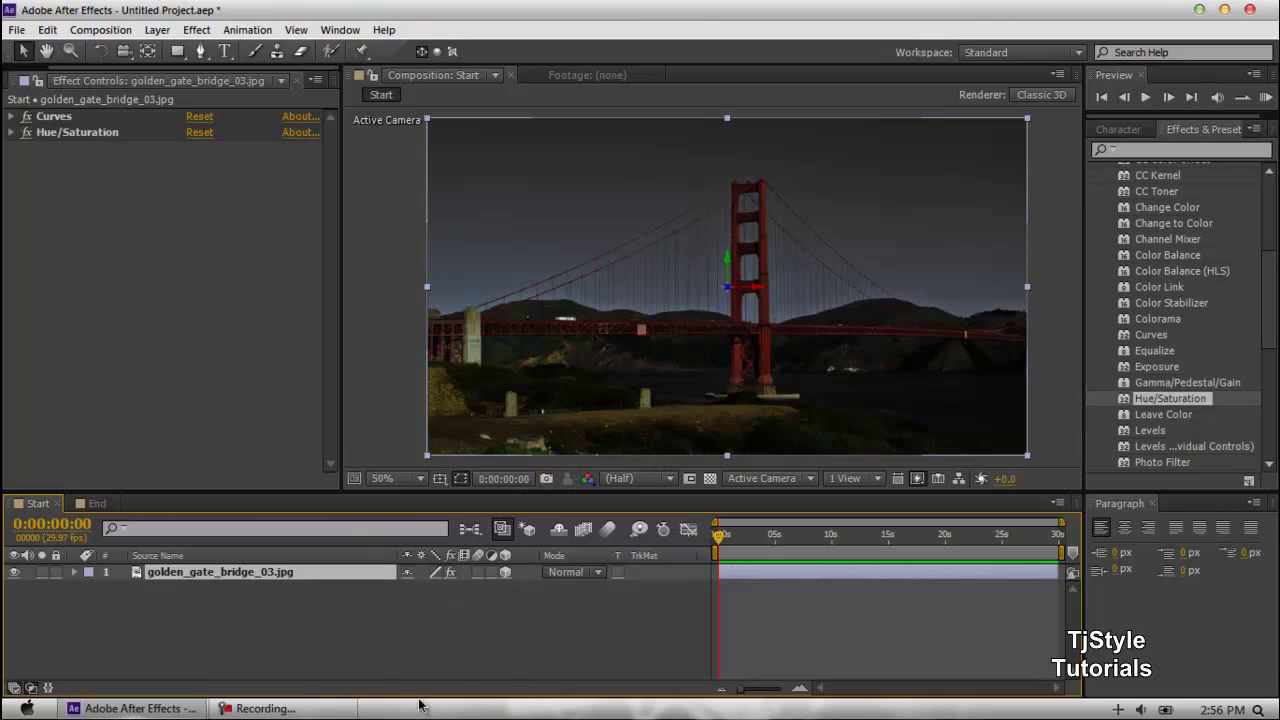
pyautogui.click(311, 716)
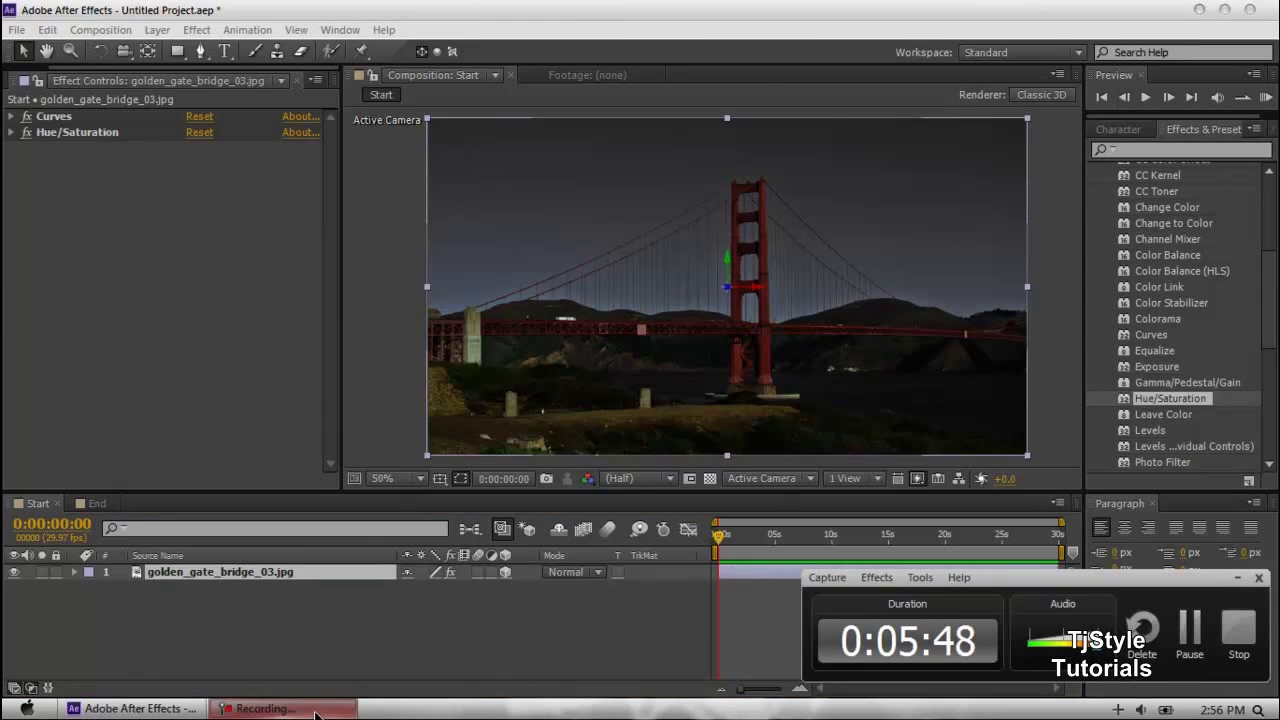
pyautogui.click(315, 714)
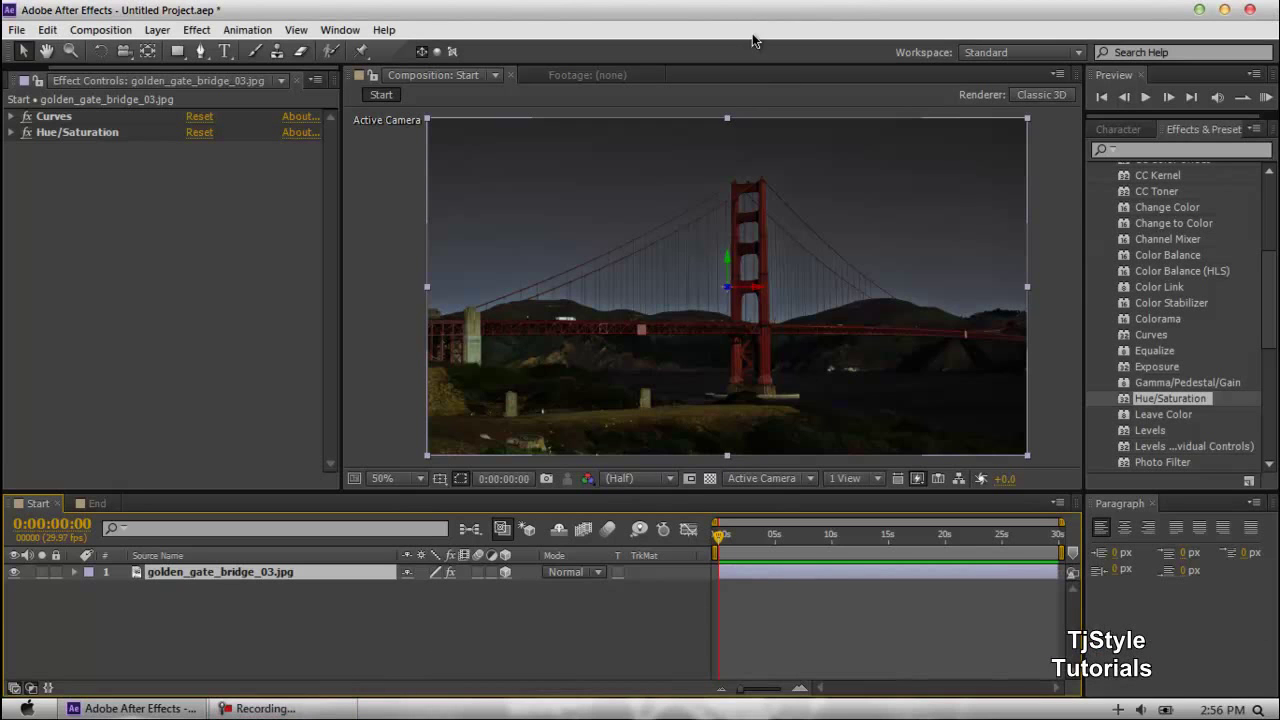
pyautogui.press('.')
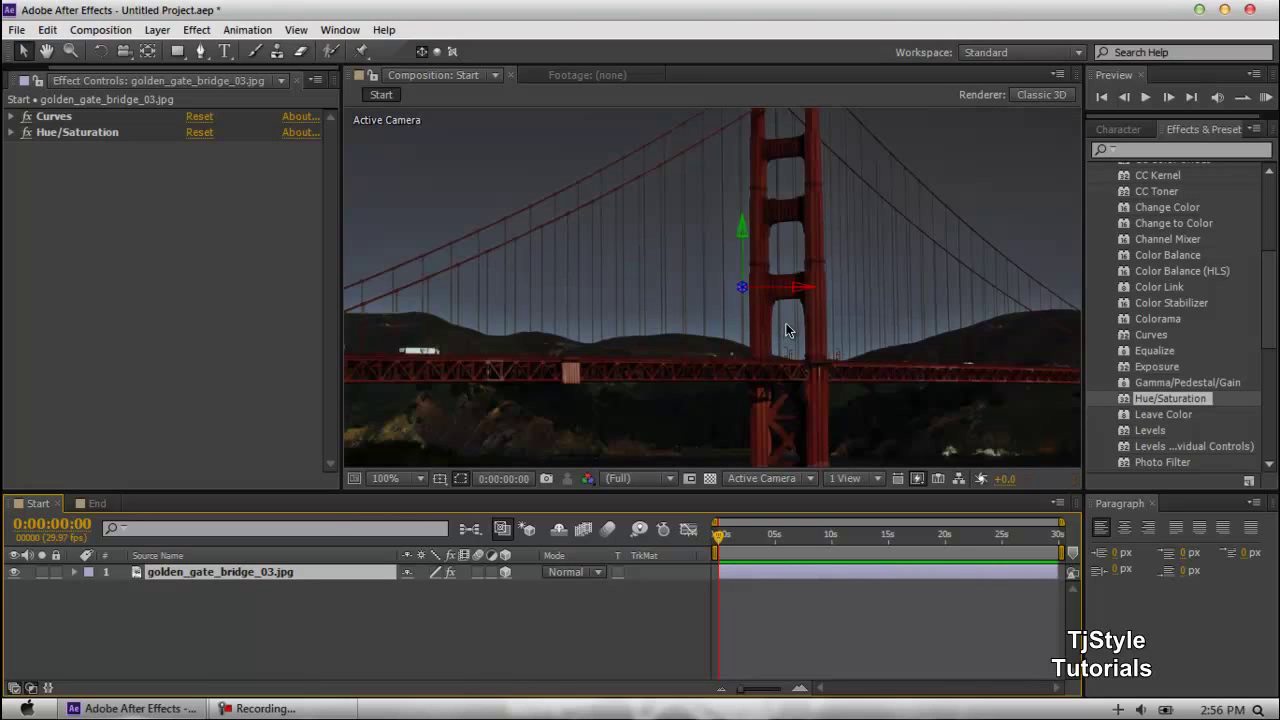
pyautogui.press(',')
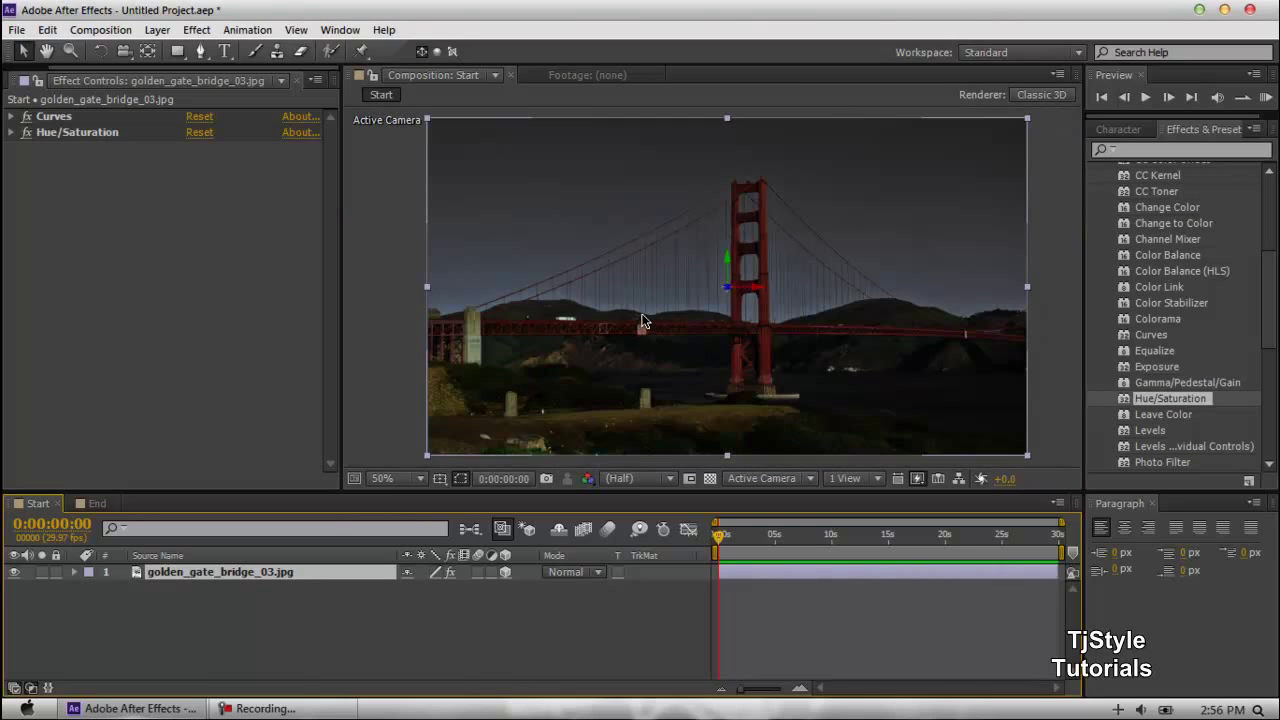
pyautogui.click(1041, 214)
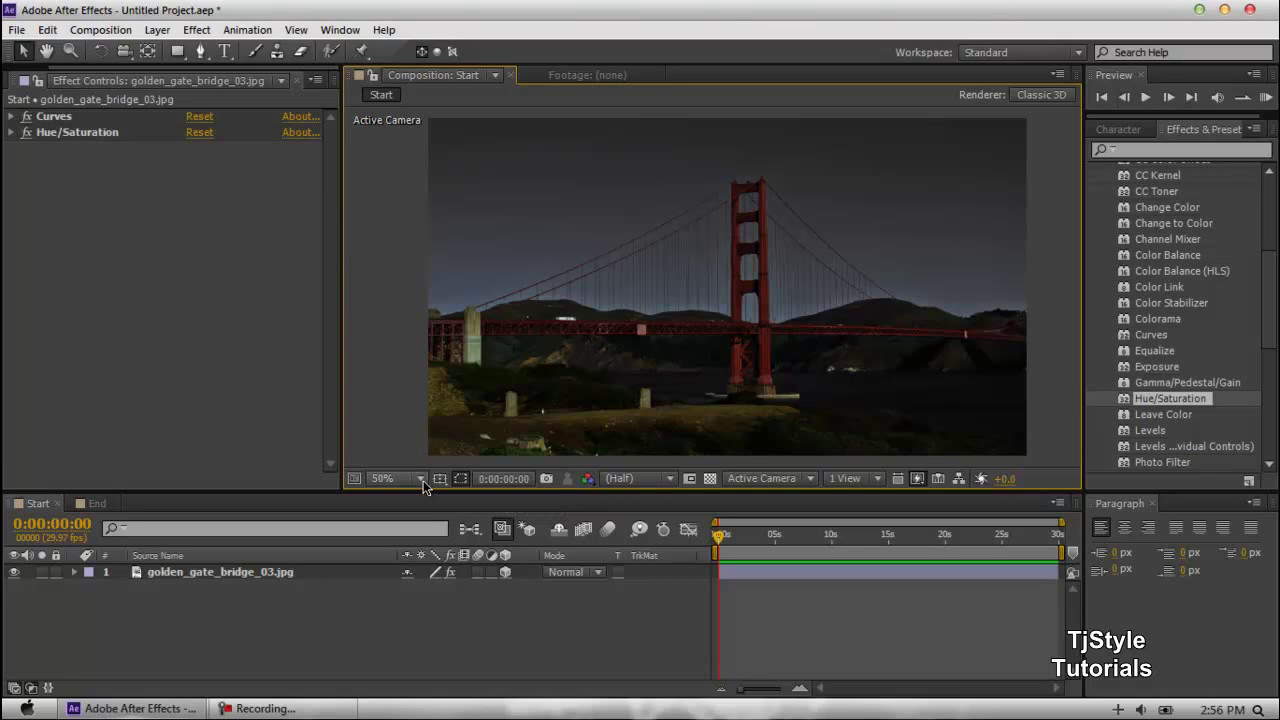
pyautogui.click(350, 712)
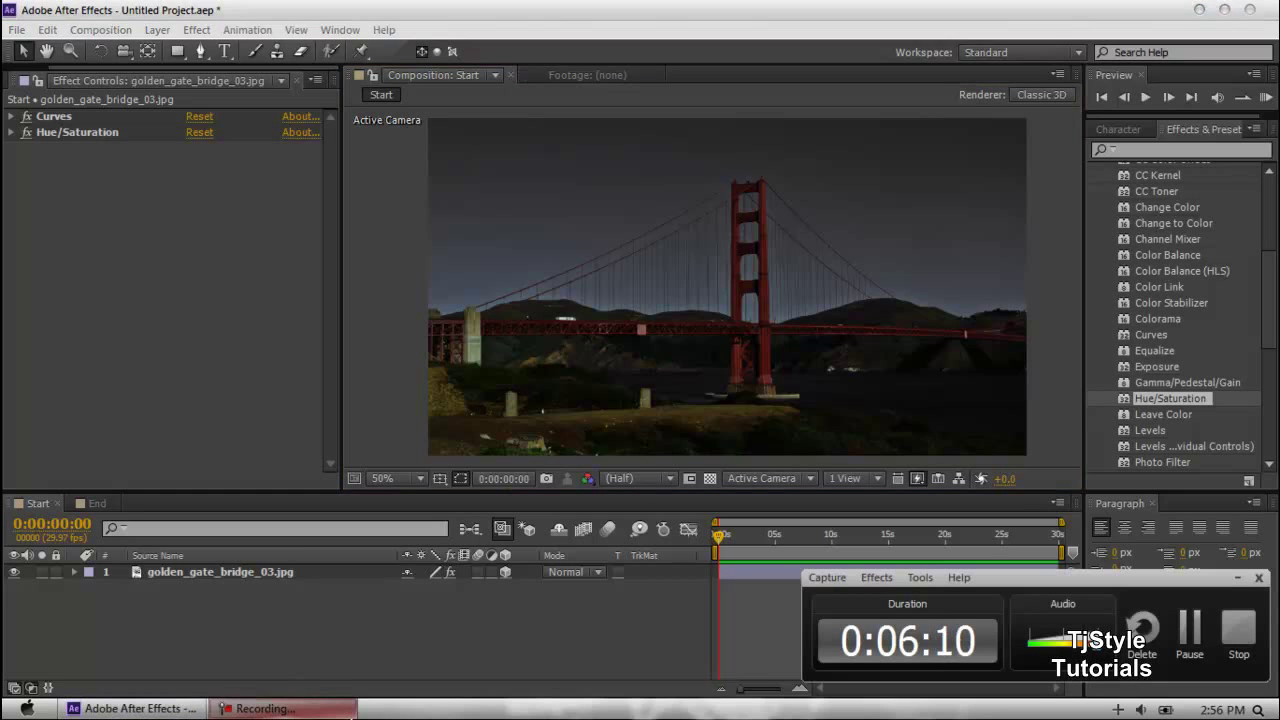
pyautogui.click(343, 712)
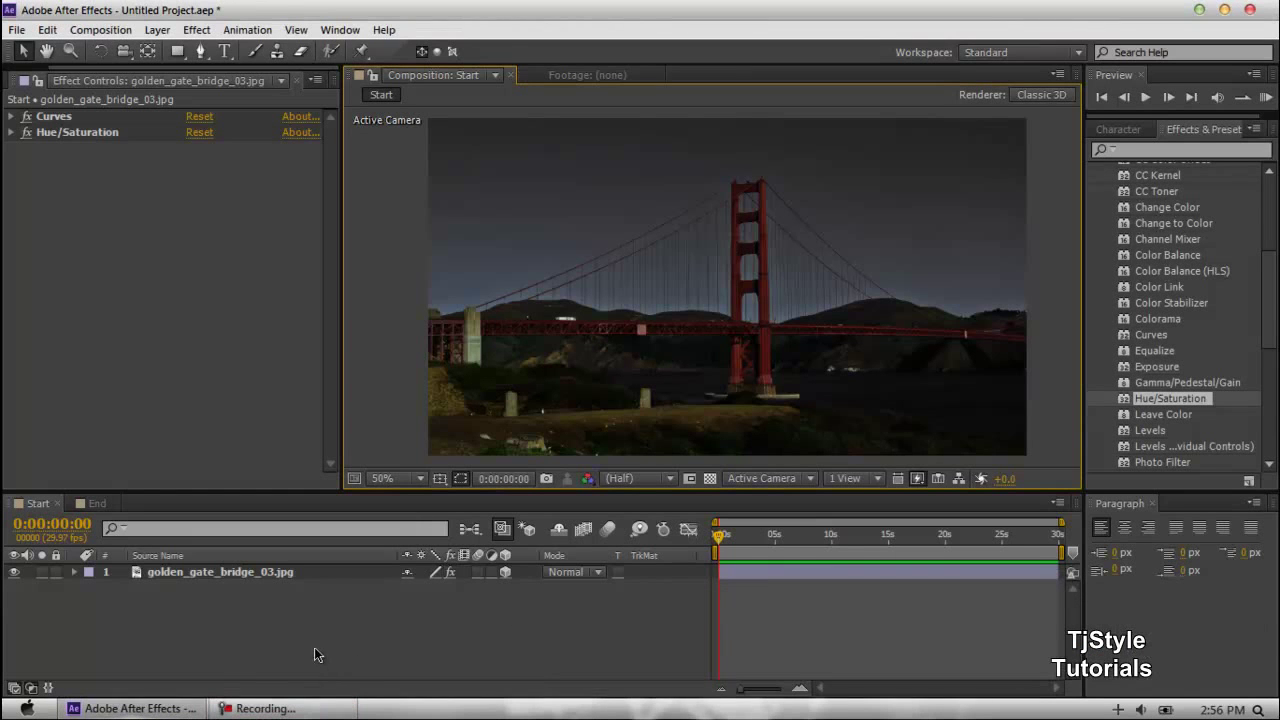
# Add a white Spot light above the 3D bridge layer, with 100% intensity, 90° cone angle, 50% cone feather and no shadows.
pyautogui.click(272, 568)
pyautogui.click(270, 623)
pyautogui.click(268, 572)
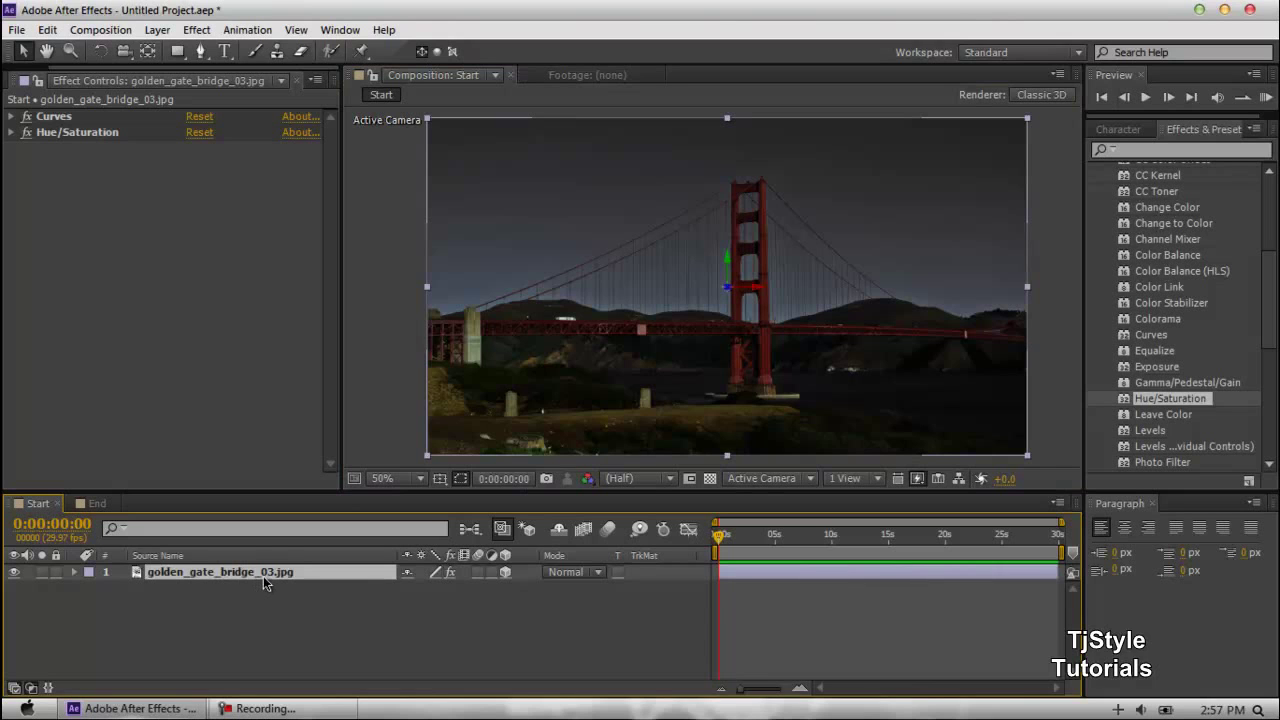
pyautogui.click(504, 572)
pyautogui.click(509, 572)
pyautogui.click(305, 647)
pyautogui.rightClick(284, 642)
pyautogui.moveTo(515, 447)
pyautogui.click(630, 512)
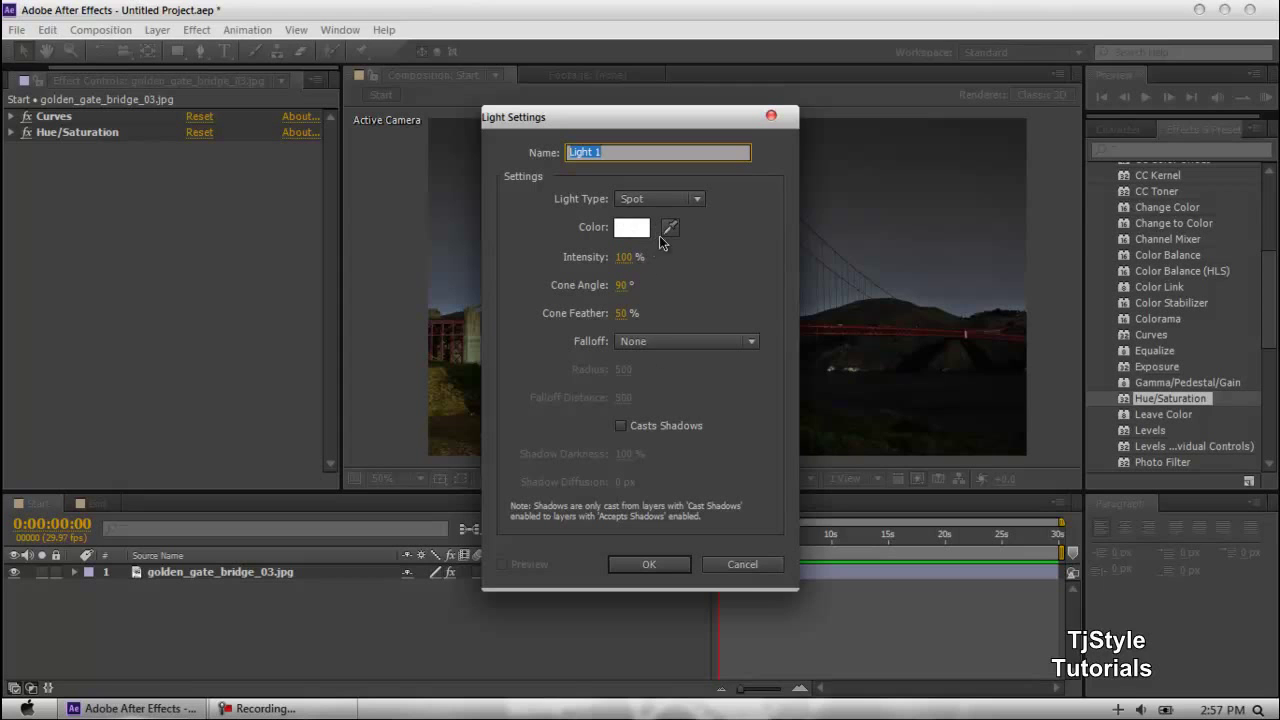
pyautogui.click(649, 565)
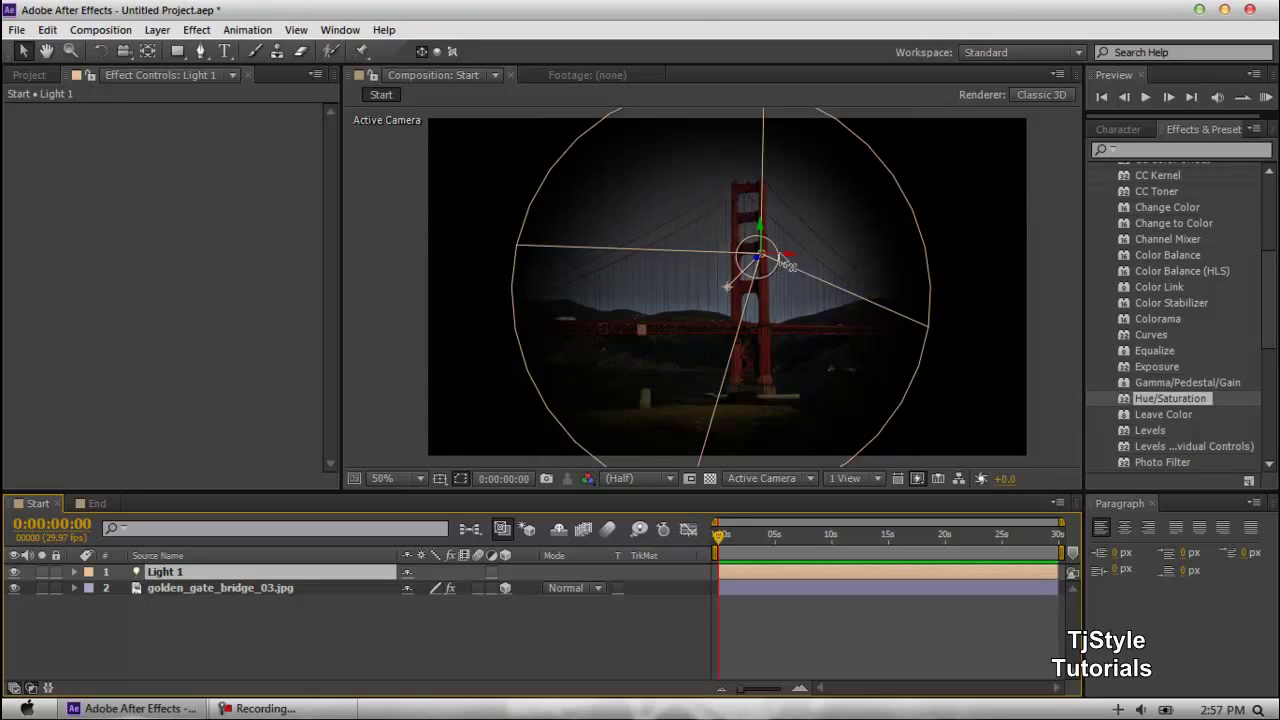
# Move the spot light back from the photo and into the sky just right of the bridge tower so its cone covers most of the scene.
pyautogui.press('.')
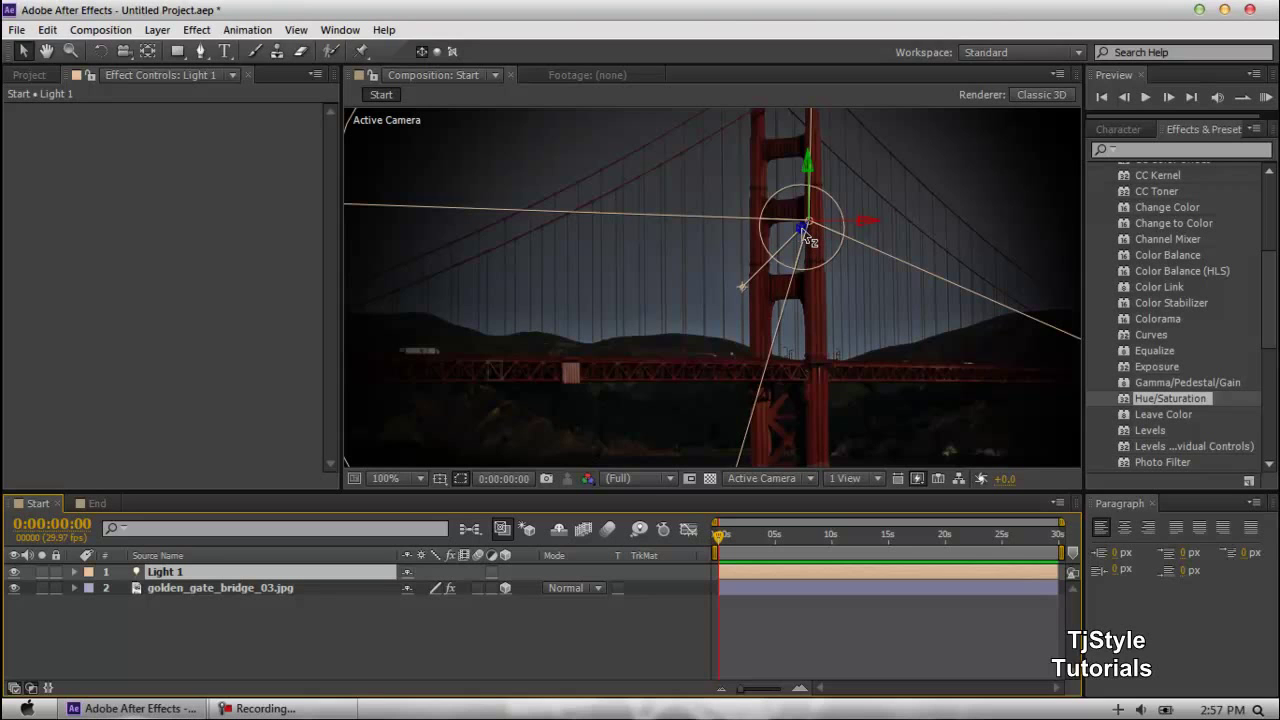
pyautogui.press(',')
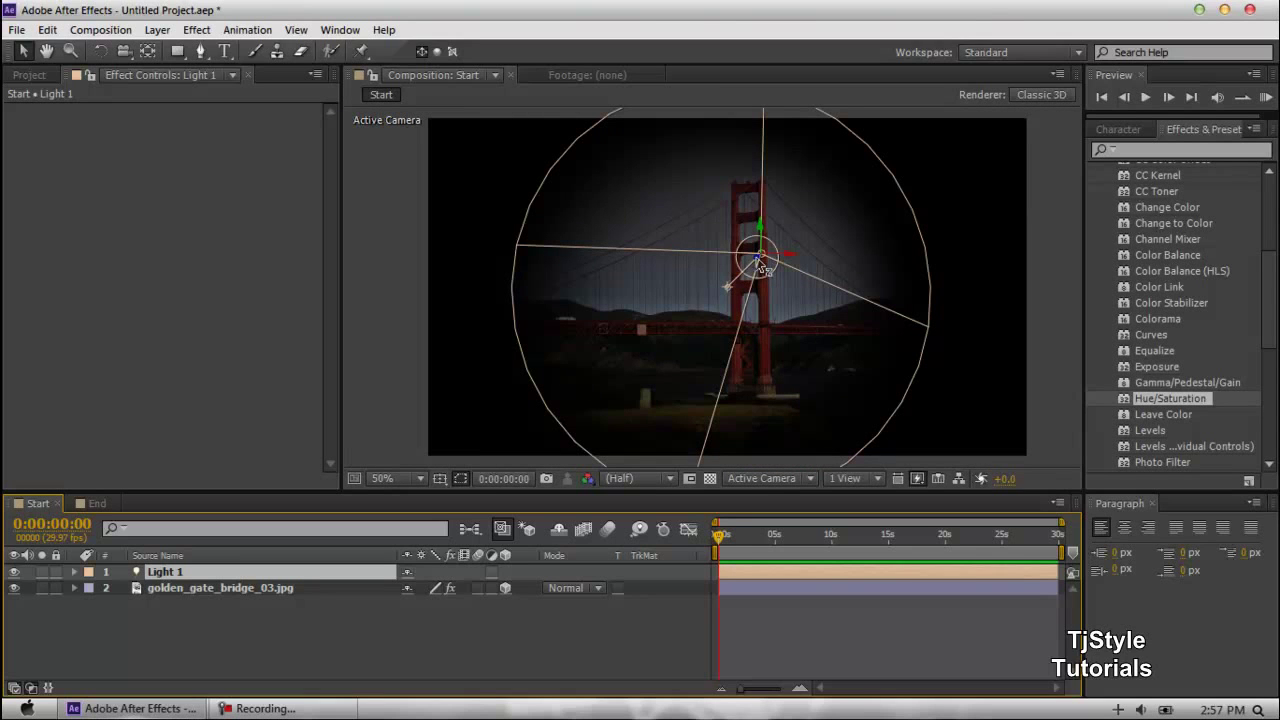
pyautogui.moveTo(759, 260); pyautogui.dragTo(1096, 224)
pyautogui.click(1077, 167)
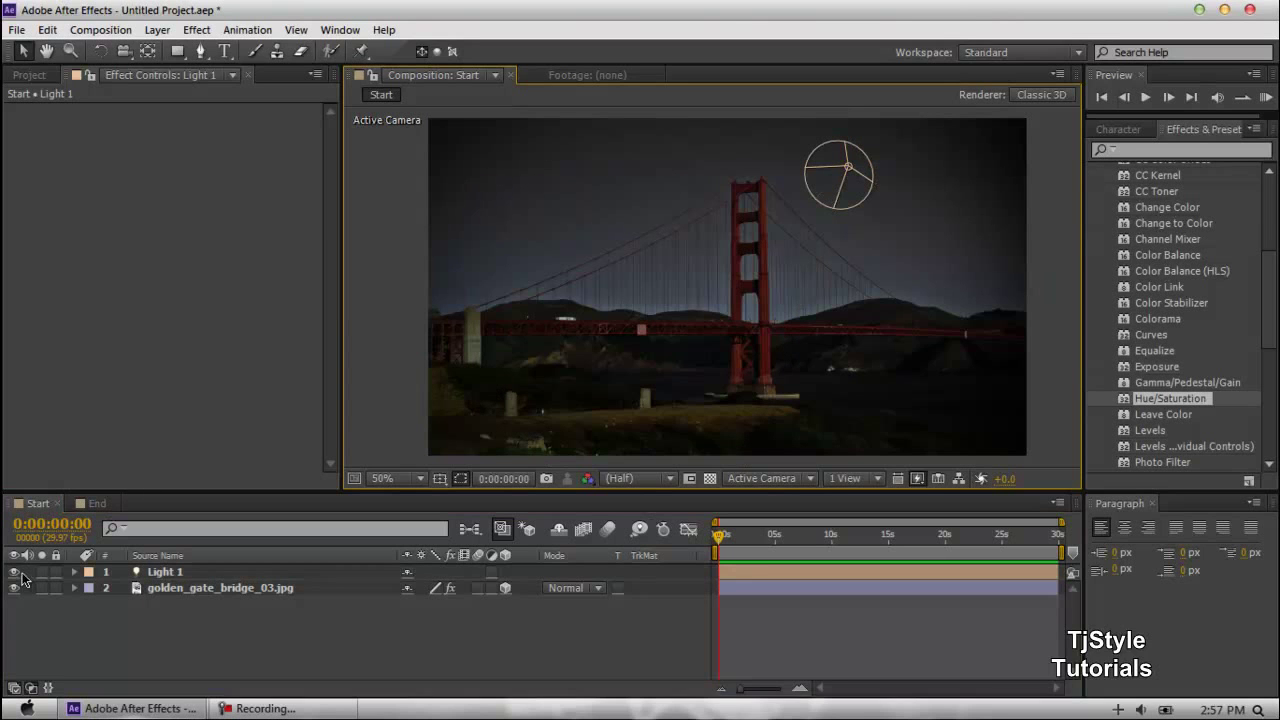
# Compare the scene with and without the spot light by hiding and showing the light layer.
pyautogui.click(188, 572)
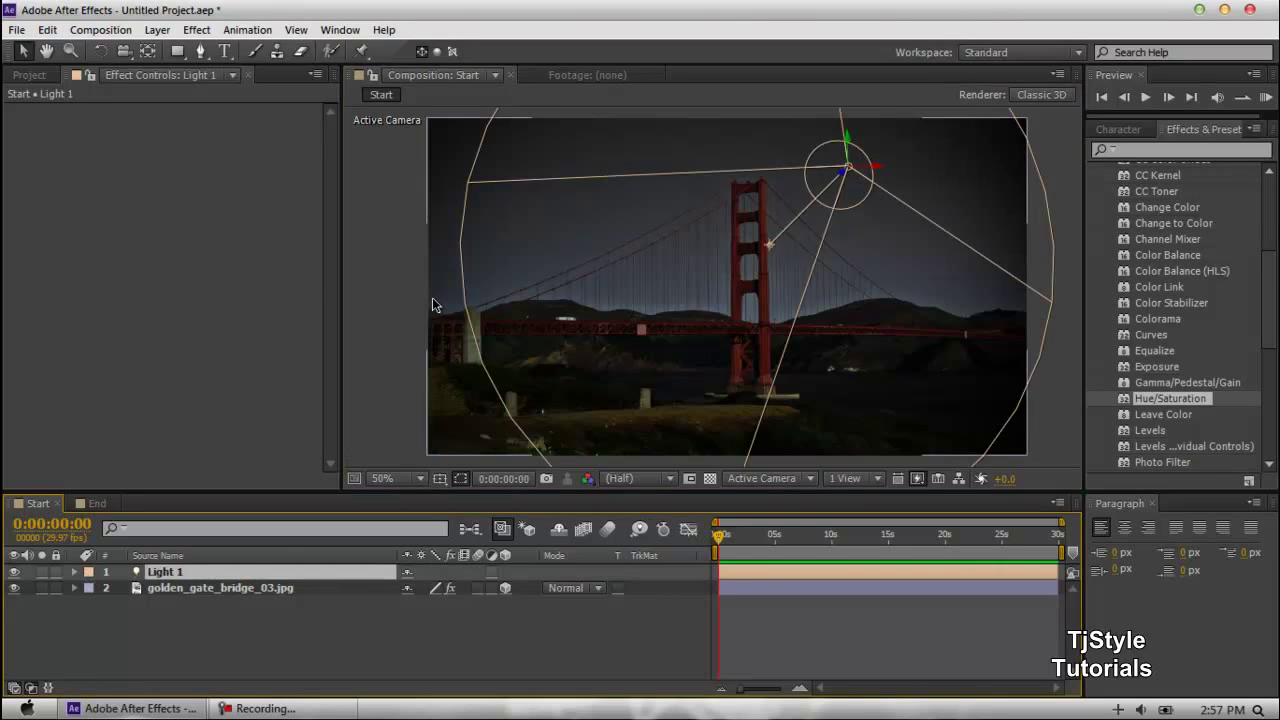
pyautogui.click(392, 278)
pyautogui.click(200, 573)
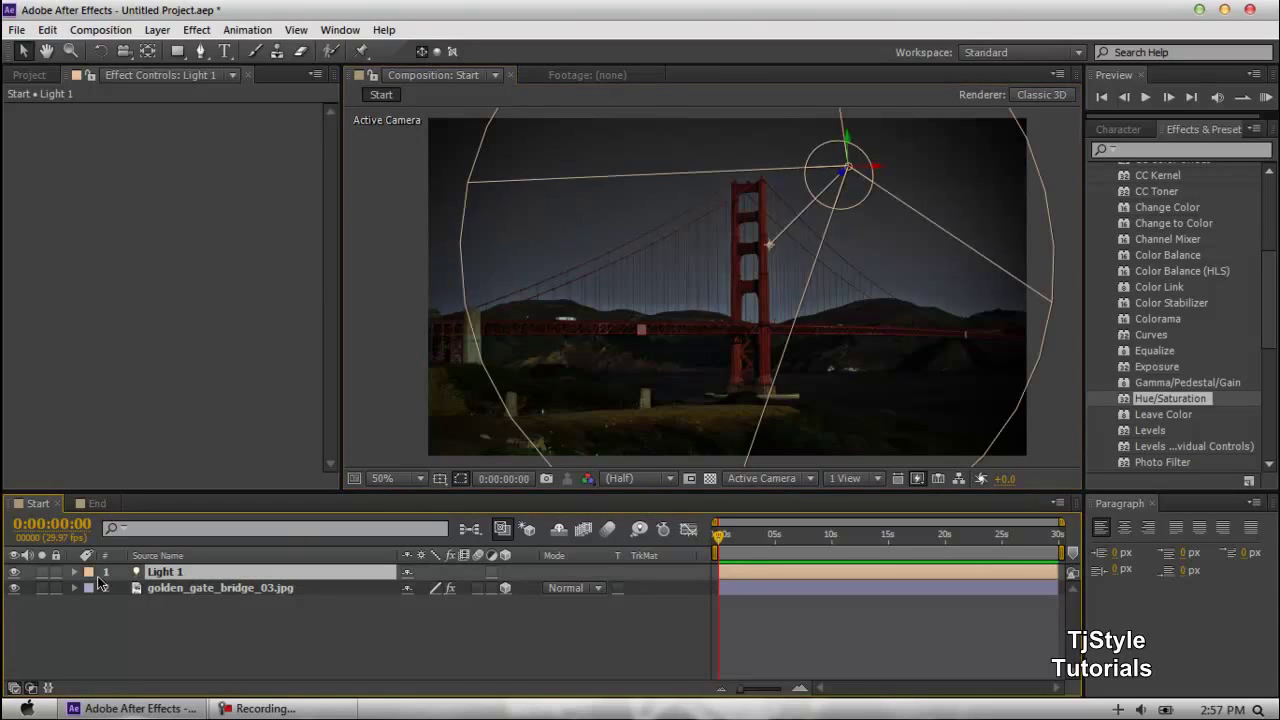
pyautogui.click(14, 573)
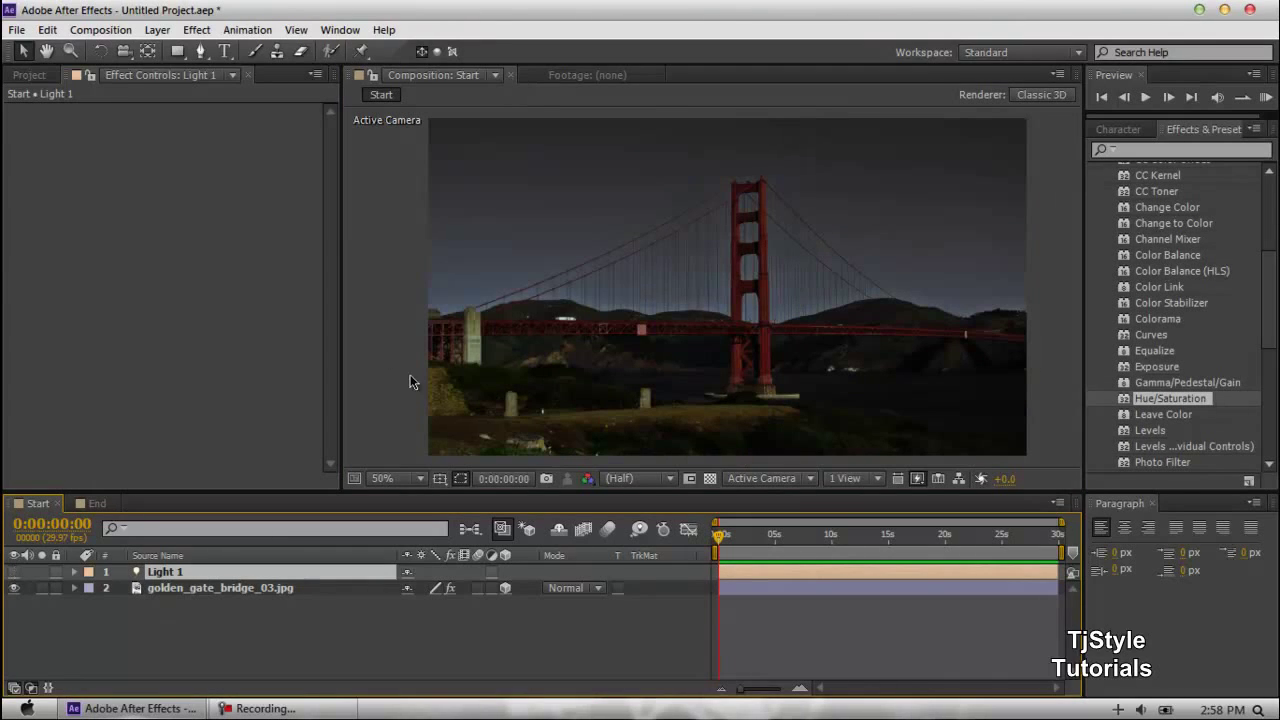
pyautogui.click(359, 303)
pyautogui.click(14, 572)
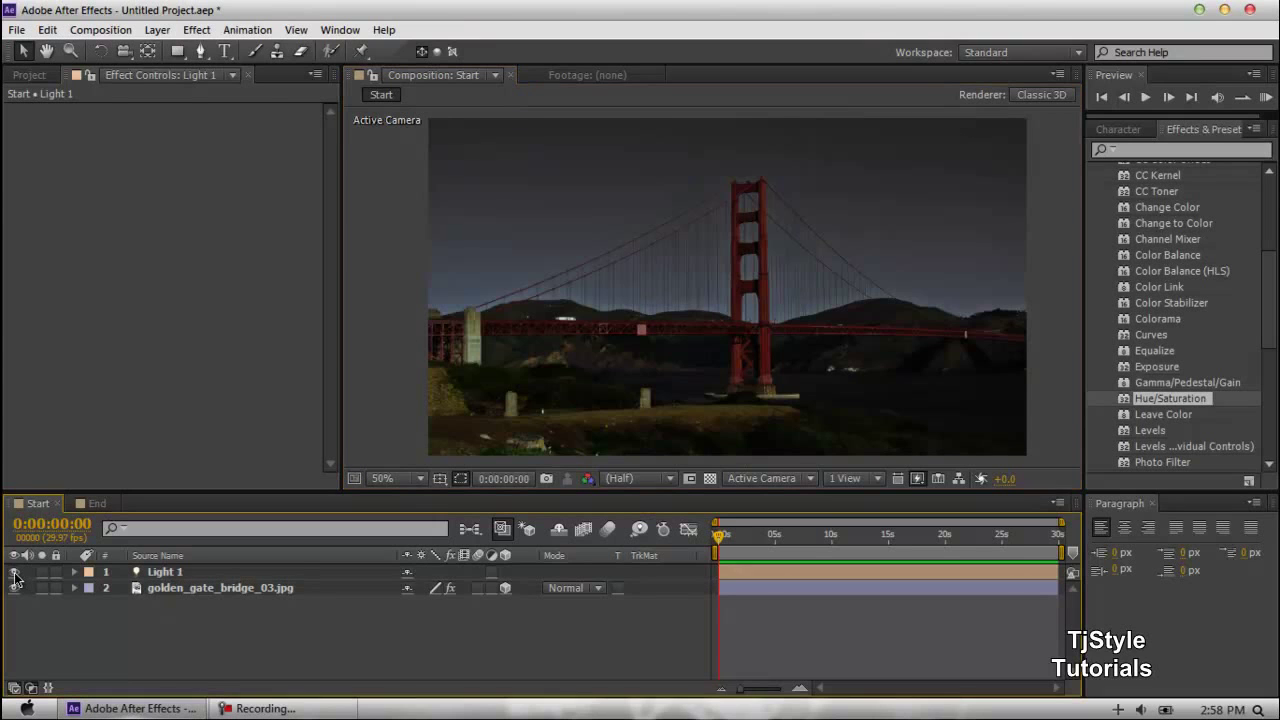
pyautogui.click(14, 572)
pyautogui.click(14, 572)
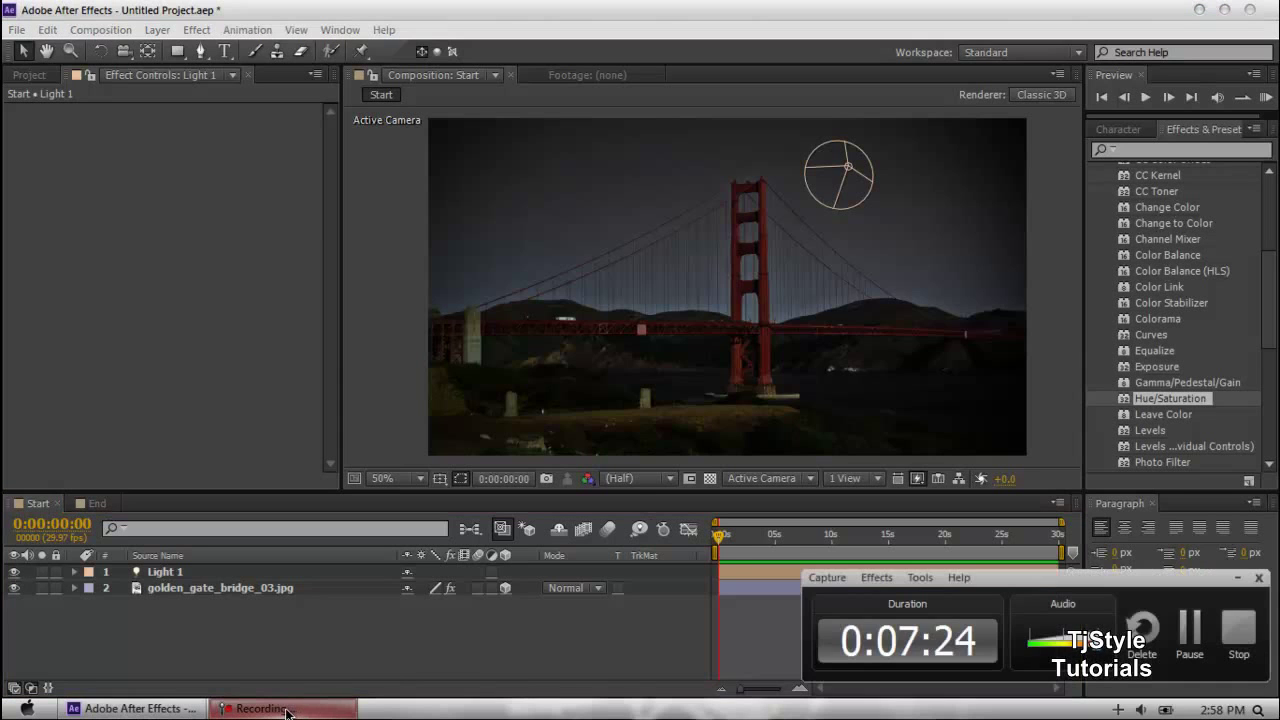
pyautogui.click(170, 573)
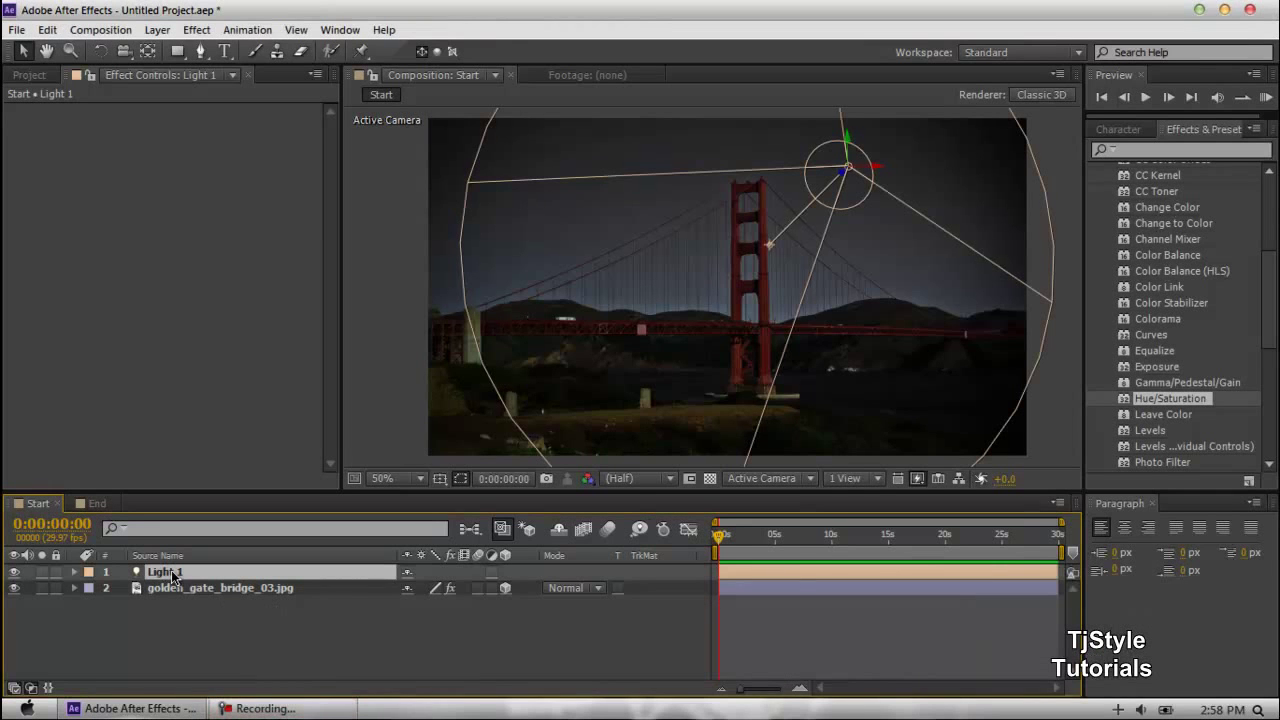
pyautogui.click(278, 615)
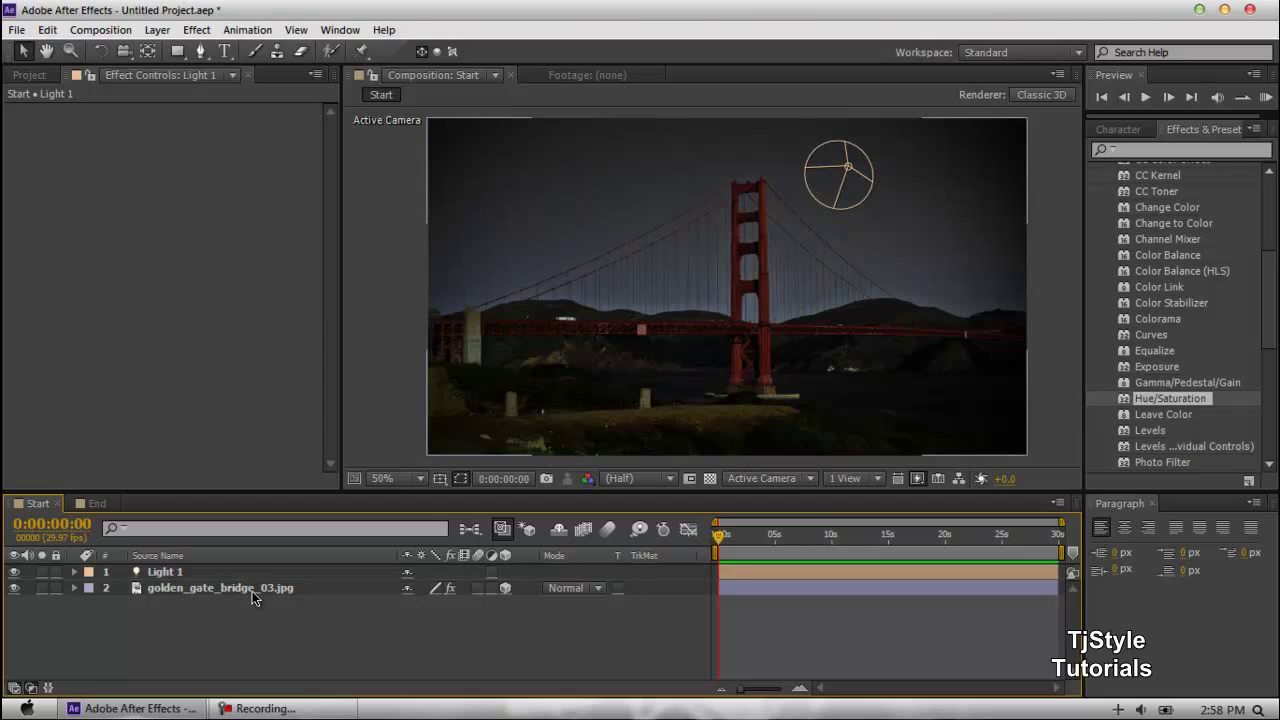
pyautogui.click(268, 709)
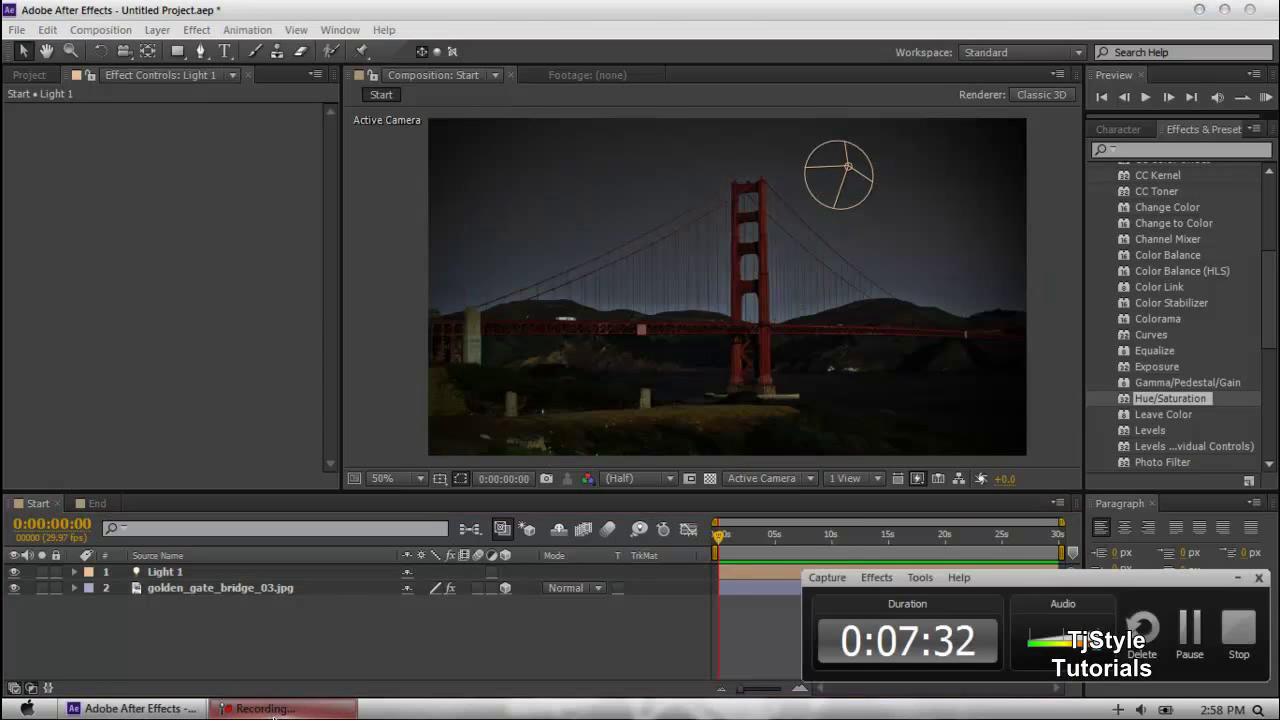